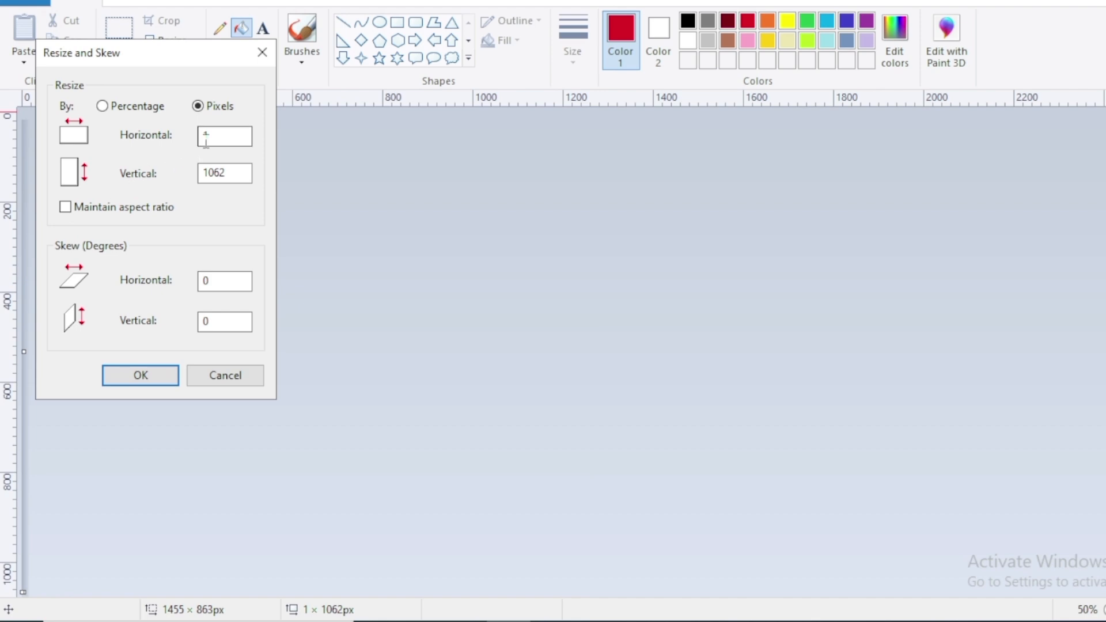
Stretch the image to 2126 pixels wide and compress the whole gradient vertically to about 594 px, keeping it against the canvas's upper edge.
{"action": "type", "text": "2126"}
{"action": "left_click", "coordinate": [154, 378]}
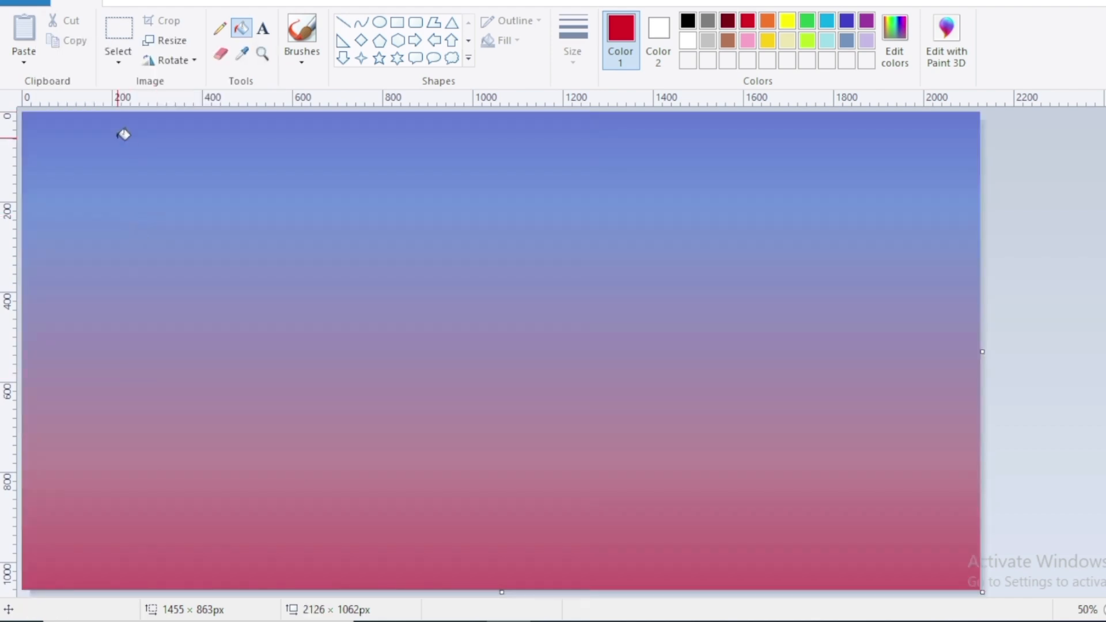
{"action": "left_click", "coordinate": [120, 67]}
{"action": "left_click", "coordinate": [163, 165]}
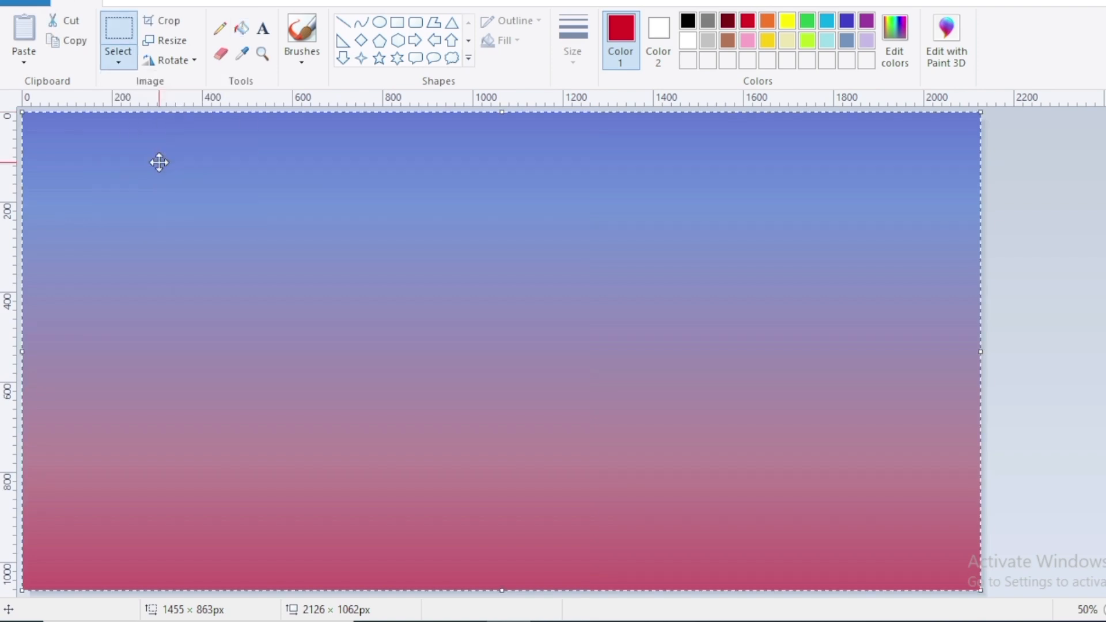
{"action": "left_click_drag", "start_coordinate": [540, 387], "coordinate": [542, 379]}
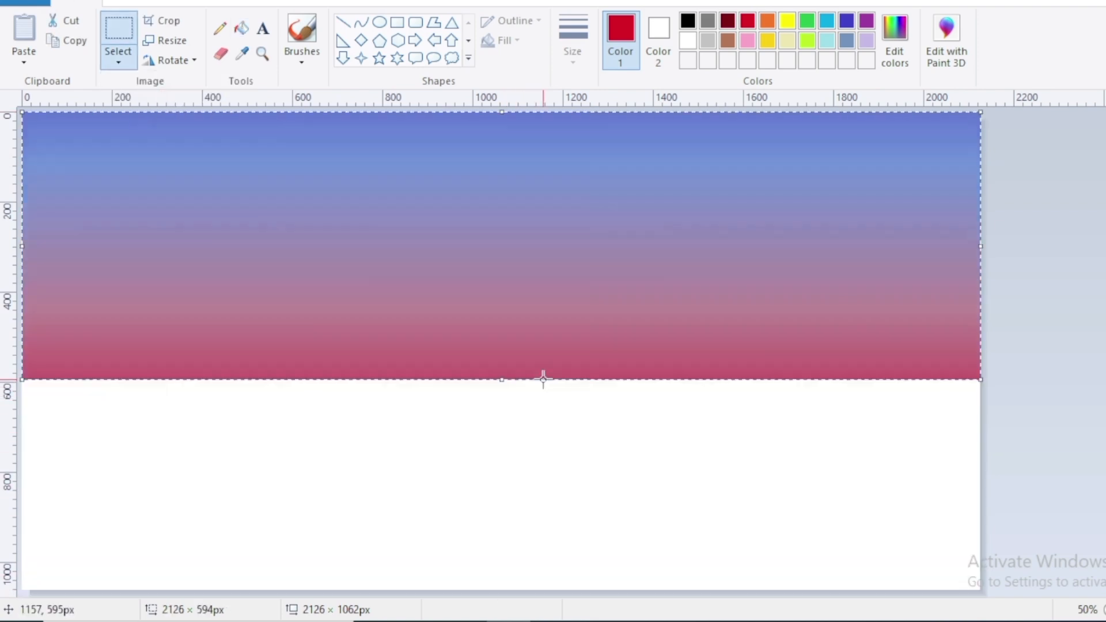
Duplicate the gradient, flip the copy vertically, and fit it beneath the original as a mirrored band about 414 px high.
{"action": "left_click", "coordinate": [74, 41]}
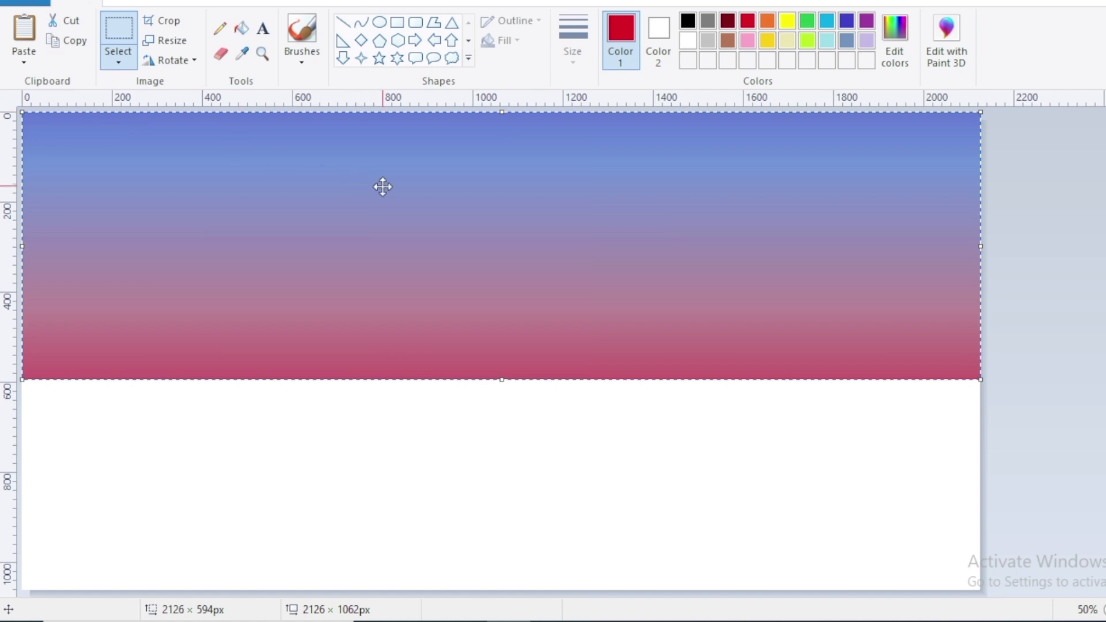
{"action": "right_click", "coordinate": [463, 234]}
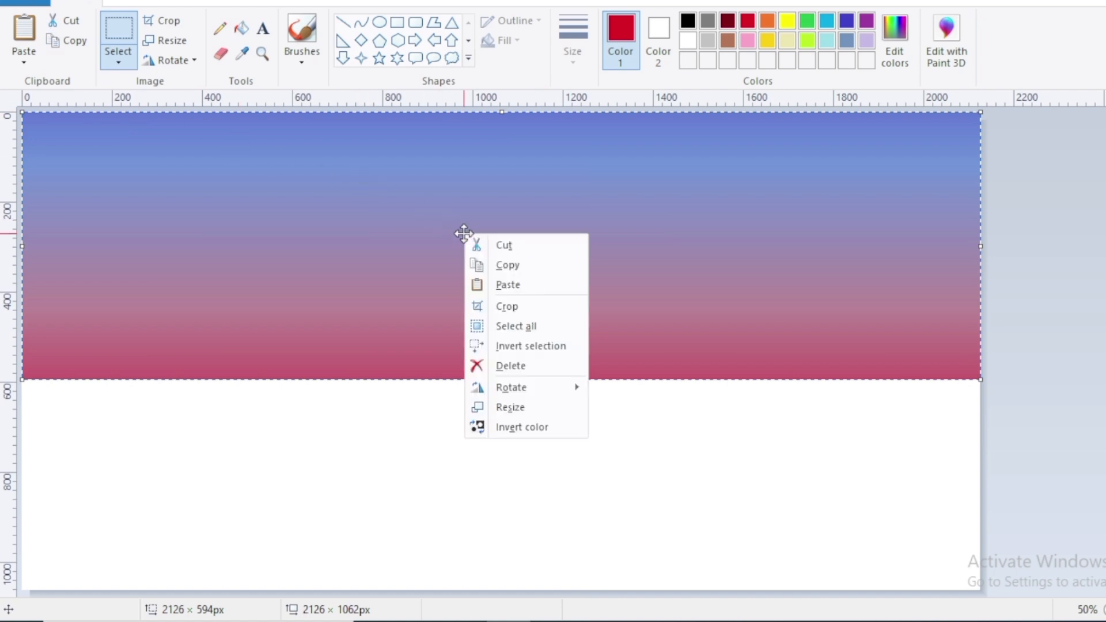
{"action": "left_click", "coordinate": [508, 285]}
{"action": "left_click", "coordinate": [173, 61]}
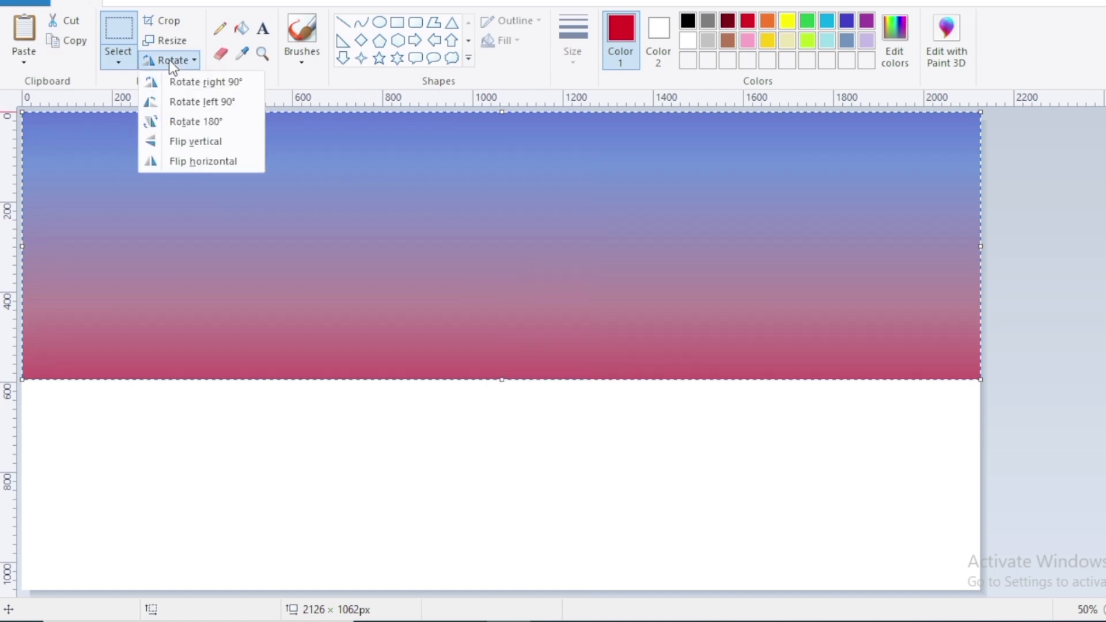
{"action": "left_click", "coordinate": [190, 143]}
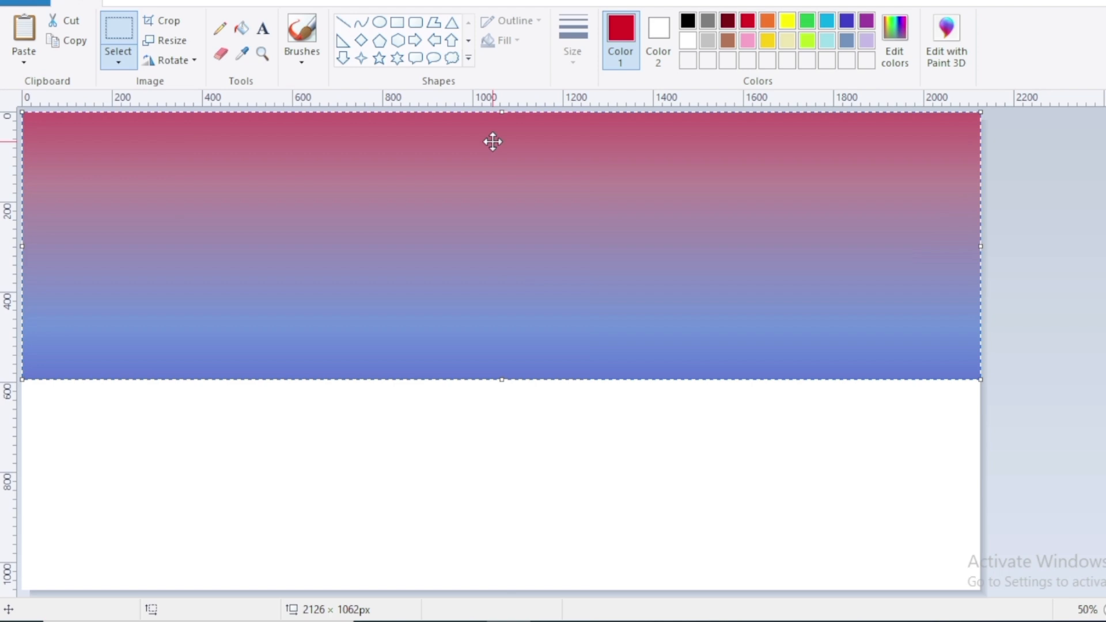
{"action": "left_click_drag", "start_coordinate": [492, 141], "coordinate": [495, 357]}
{"action": "left_click_drag", "start_coordinate": [501, 589], "coordinate": [501, 559]}
{"action": "left_click_drag", "start_coordinate": [501, 326], "coordinate": [500, 374]}
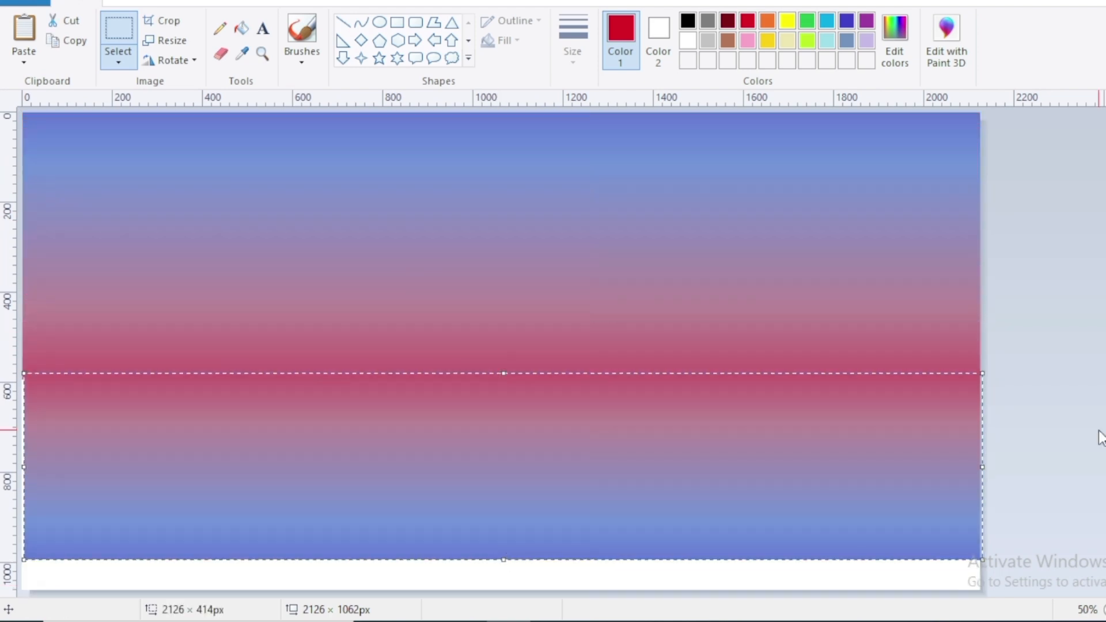
{"action": "left_click", "coordinate": [1100, 438]}
Draw a thick black circle outline about 657 px across in the upper middle of the gradient.
{"action": "left_click", "coordinate": [380, 24]}
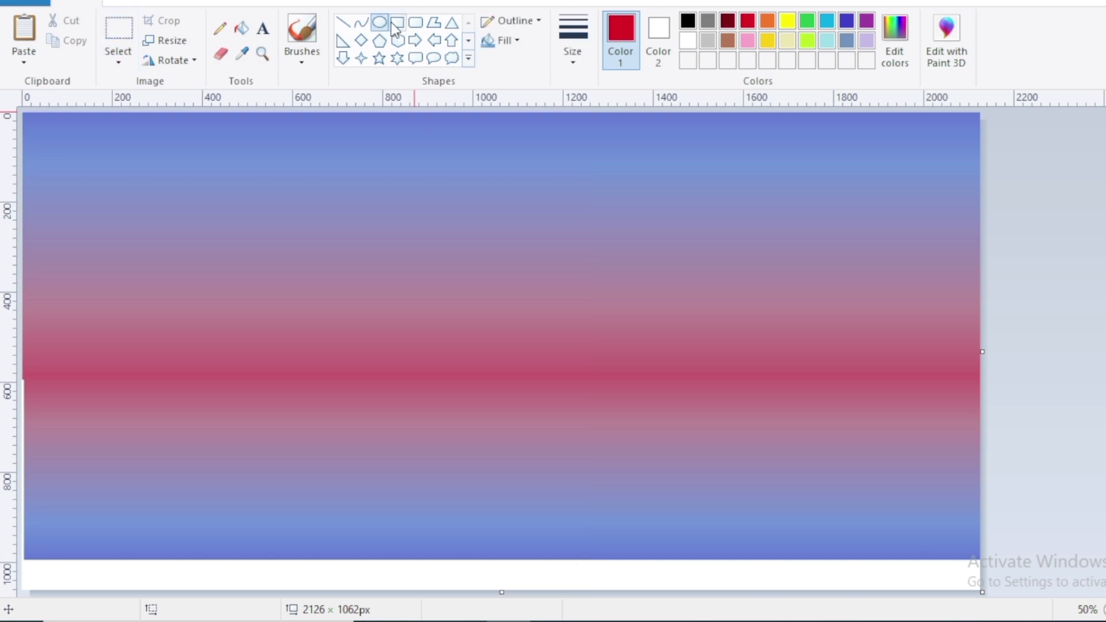
{"action": "left_click", "coordinate": [688, 23]}
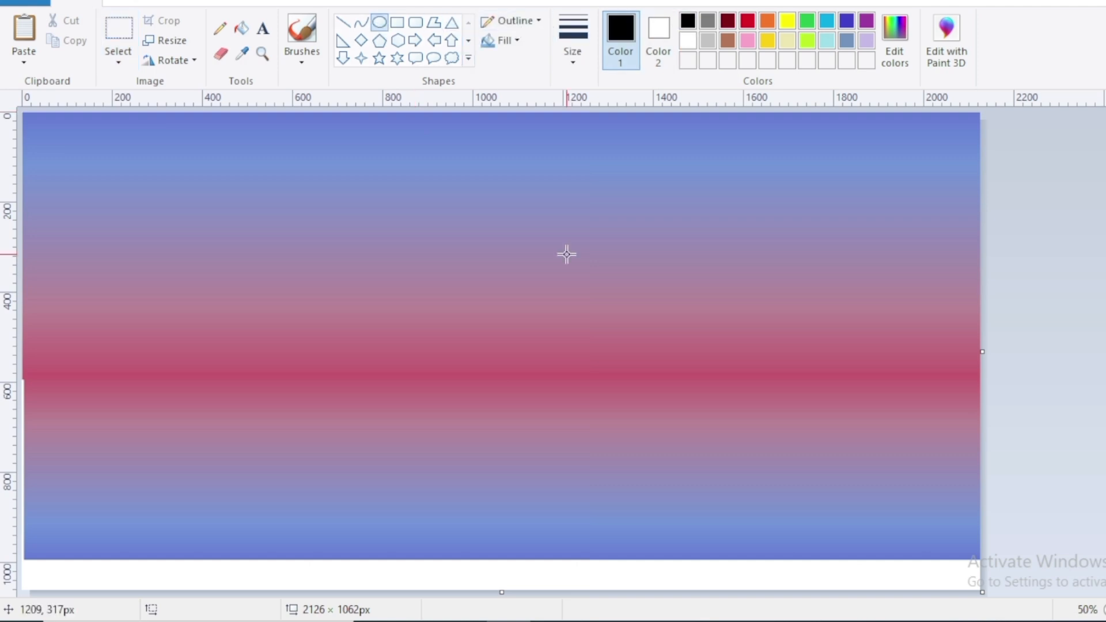
{"action": "left_click_drag", "start_coordinate": [370, 144], "coordinate": [729, 439]}
{"action": "left_click_drag", "start_coordinate": [607, 412], "coordinate": [607, 396]}
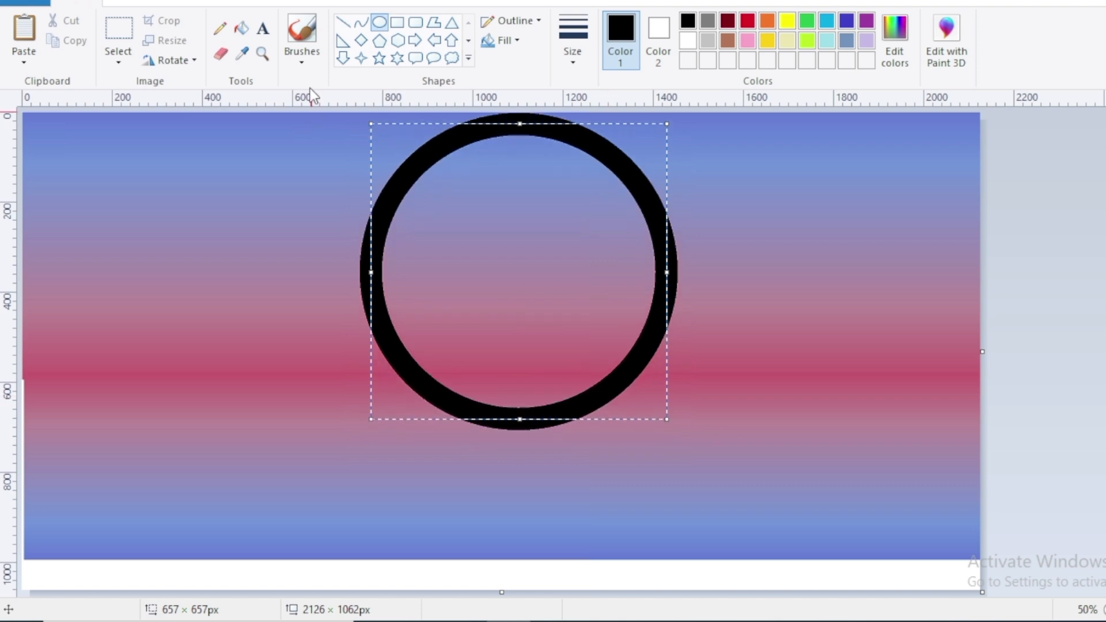
Paint everything outside the circle solid black with the brush, leaving the gradient only inside it.
{"action": "left_click", "coordinate": [302, 64]}
{"action": "left_click", "coordinate": [303, 92]}
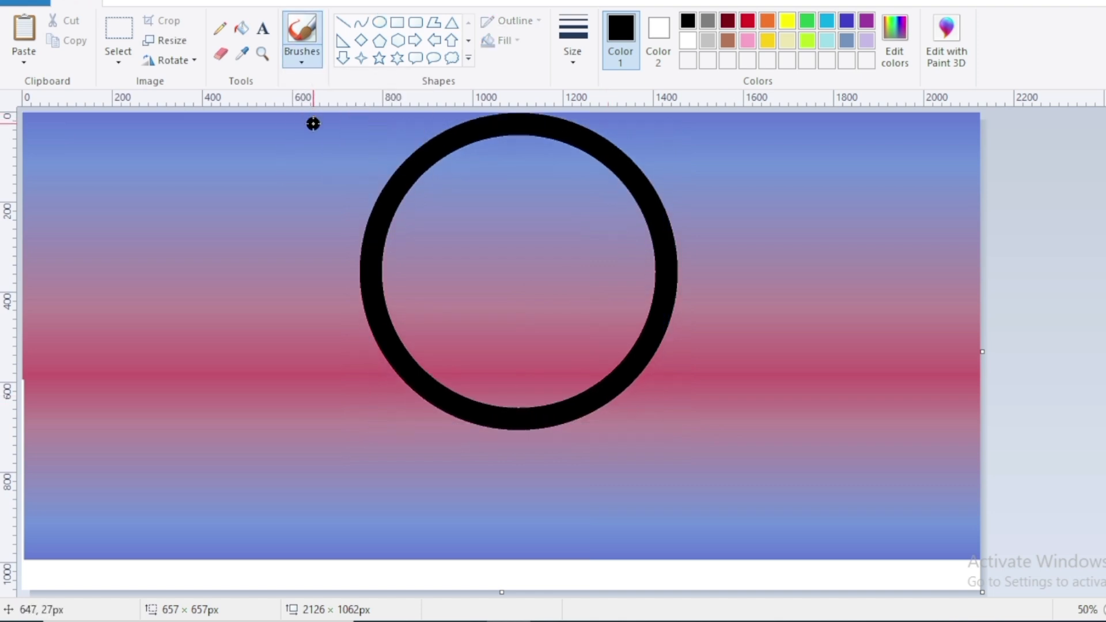
{"action": "mouse_move", "coordinate": [314, 122]}
{"action": "left_mouse_down"}
{"action": "mouse_move", "coordinate": [340, 118]}
{"action": "mouse_move", "coordinate": [28, 155]}
{"action": "mouse_move", "coordinate": [403, 190]}
{"action": "mouse_move", "coordinate": [25, 236]}
{"action": "mouse_move", "coordinate": [352, 297]}
{"action": "mouse_move", "coordinate": [34, 576]}
{"action": "mouse_move", "coordinate": [474, 570]}
{"action": "mouse_move", "coordinate": [987, 519]}
{"action": "mouse_move", "coordinate": [975, 114]}
{"action": "mouse_move", "coordinate": [595, 118]}
{"action": "mouse_move", "coordinate": [842, 181]}
{"action": "mouse_move", "coordinate": [714, 415]}
{"action": "mouse_move", "coordinate": [860, 492]}
{"action": "mouse_move", "coordinate": [406, 551]}
{"action": "mouse_move", "coordinate": [415, 403]}
{"action": "mouse_move", "coordinate": [146, 464]}
{"action": "mouse_move", "coordinate": [319, 345]}
{"action": "mouse_move", "coordinate": [232, 538]}
{"action": "mouse_move", "coordinate": [423, 503]}
{"action": "mouse_move", "coordinate": [346, 449]}
{"action": "left_mouse_up"}
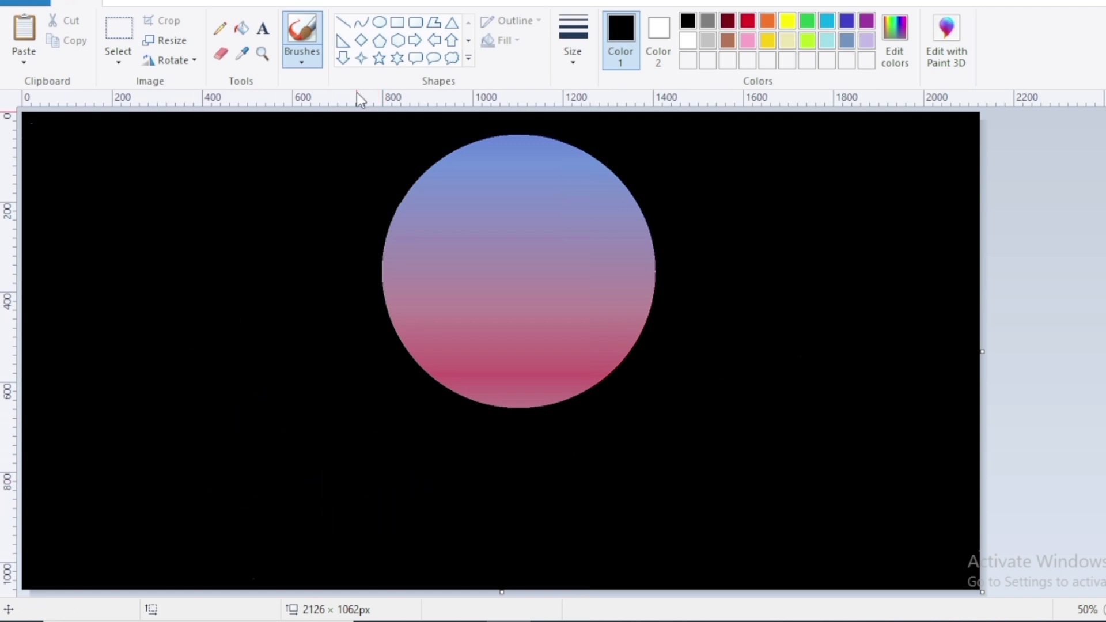
Draw two brown curves from the circle's left side to the lower canvas edge as the edges of a winding road.
{"action": "left_click", "coordinate": [360, 25]}
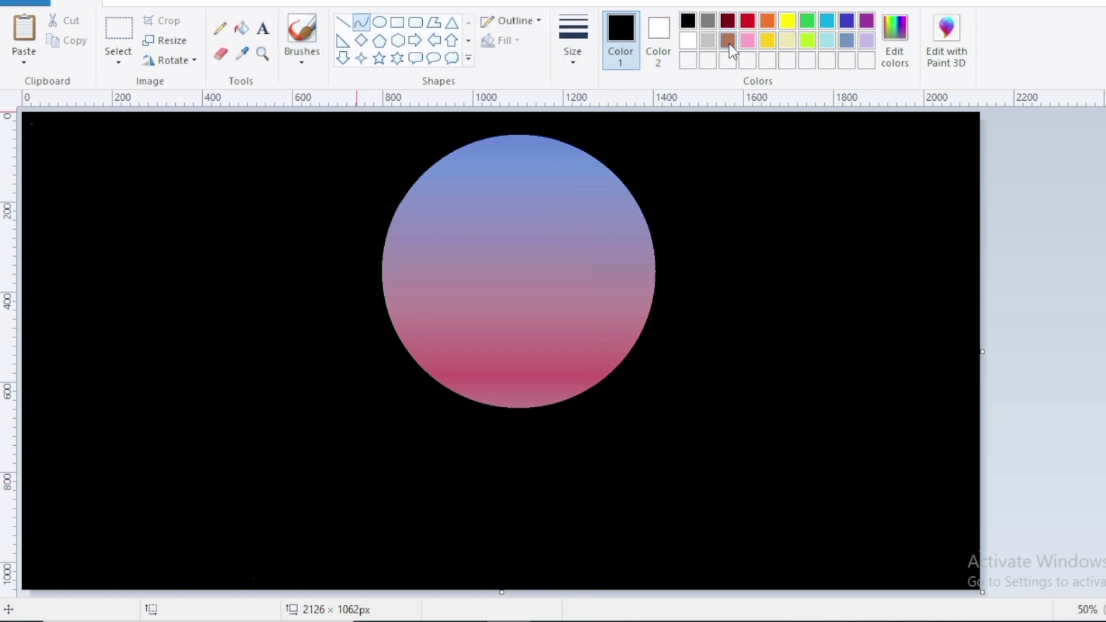
{"action": "mouse_move", "coordinate": [387, 314]}
{"action": "left_mouse_down"}
{"action": "mouse_move", "coordinate": [220, 459]}
{"action": "mouse_move", "coordinate": [23, 599]}
{"action": "left_mouse_up"}
{"action": "mouse_move", "coordinate": [357, 397]}
{"action": "left_mouse_down"}
{"action": "mouse_move", "coordinate": [408, 383]}
{"action": "mouse_move", "coordinate": [575, 386]}
{"action": "mouse_move", "coordinate": [632, 353]}
{"action": "mouse_move", "coordinate": [652, 321]}
{"action": "mouse_move", "coordinate": [645, 340]}
{"action": "left_mouse_up"}
{"action": "mouse_move", "coordinate": [387, 313]}
{"action": "left_mouse_down"}
{"action": "mouse_move", "coordinate": [382, 460]}
{"action": "mouse_move", "coordinate": [305, 593]}
{"action": "left_mouse_up"}
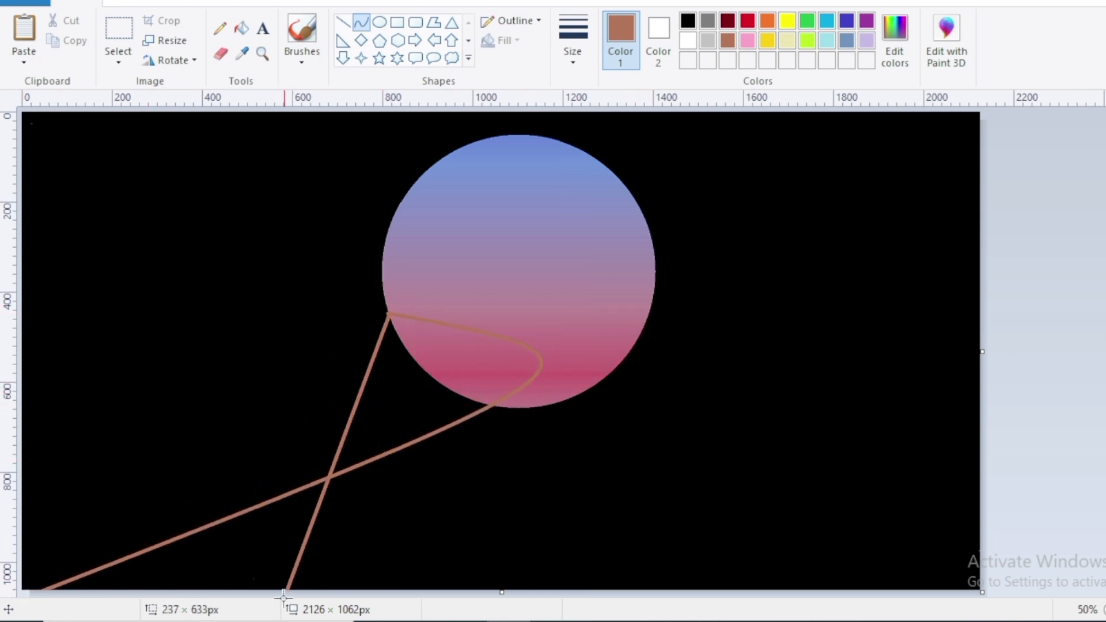
{"action": "mouse_move", "coordinate": [345, 455]}
{"action": "left_mouse_down"}
{"action": "mouse_move", "coordinate": [610, 338]}
{"action": "mouse_move", "coordinate": [805, 312]}
{"action": "left_mouse_up"}
Fill the winding road with brown, brushing over the part of it that lies inside the circle.
{"action": "left_click", "coordinate": [242, 30]}
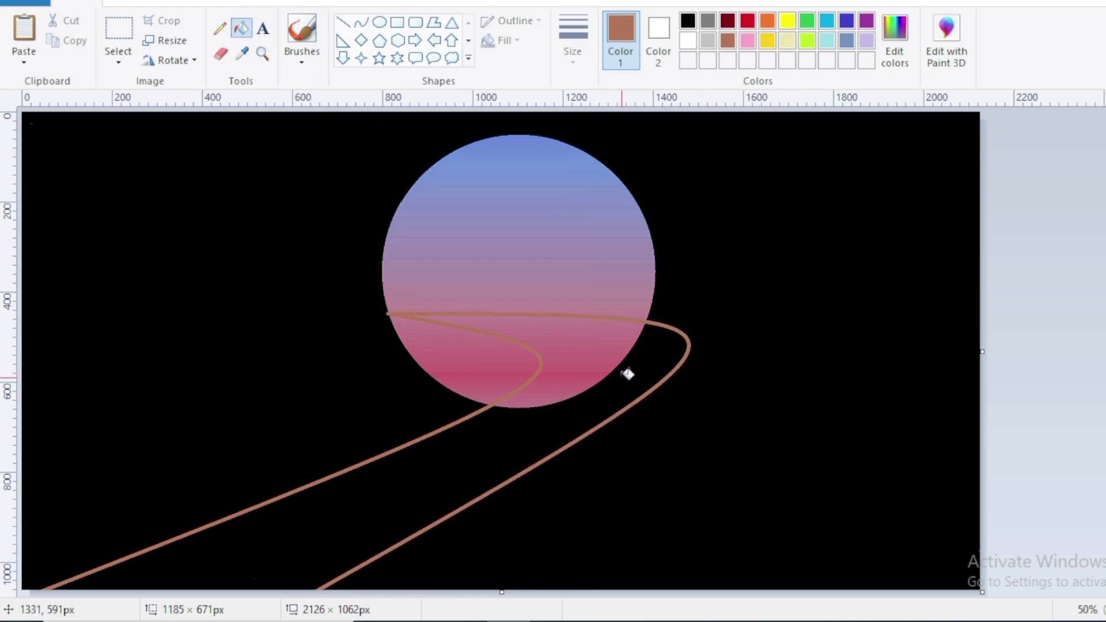
{"action": "left_click", "coordinate": [625, 390]}
{"action": "left_click", "coordinate": [304, 61]}
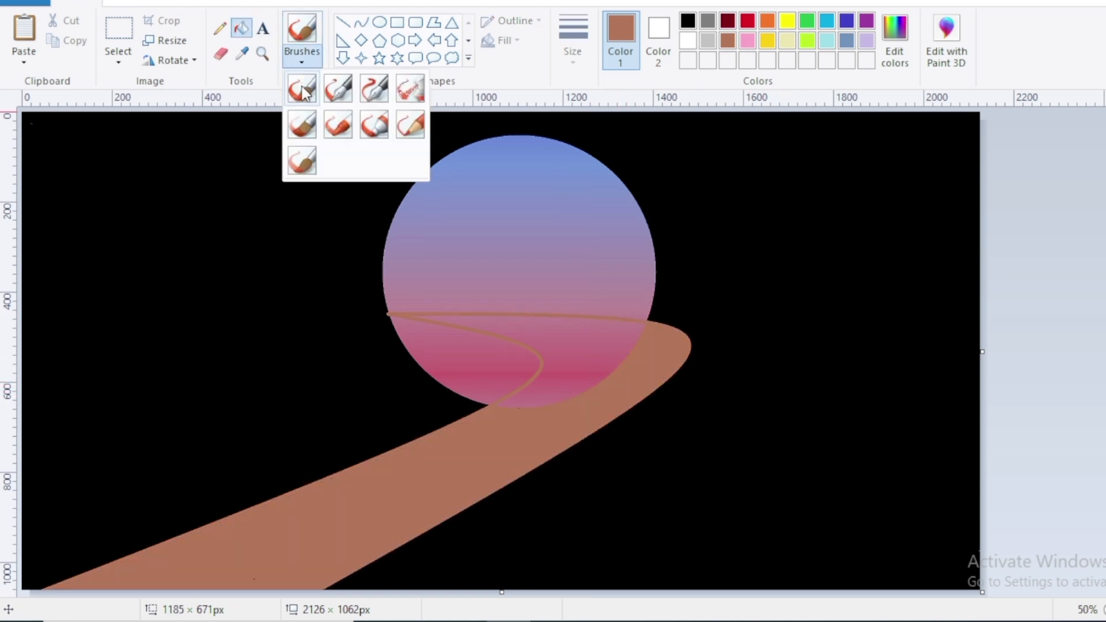
{"action": "left_click", "coordinate": [303, 89]}
{"action": "mouse_move", "coordinate": [538, 334]}
{"action": "left_mouse_down"}
{"action": "mouse_move", "coordinate": [637, 342]}
{"action": "mouse_move", "coordinate": [521, 323]}
{"action": "left_mouse_up"}
Mix a darker brown and trace all edges of the winding road with curves in that colour.
{"action": "left_click", "coordinate": [894, 58]}
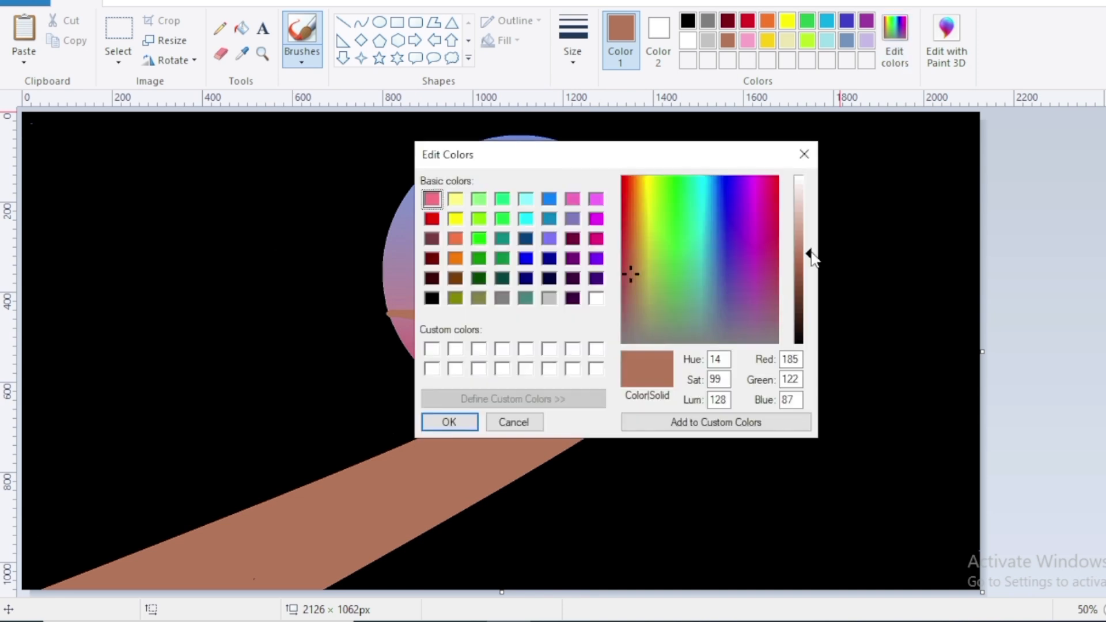
{"action": "left_click_drag", "start_coordinate": [812, 258], "coordinate": [812, 288]}
{"action": "left_click", "coordinate": [450, 422]}
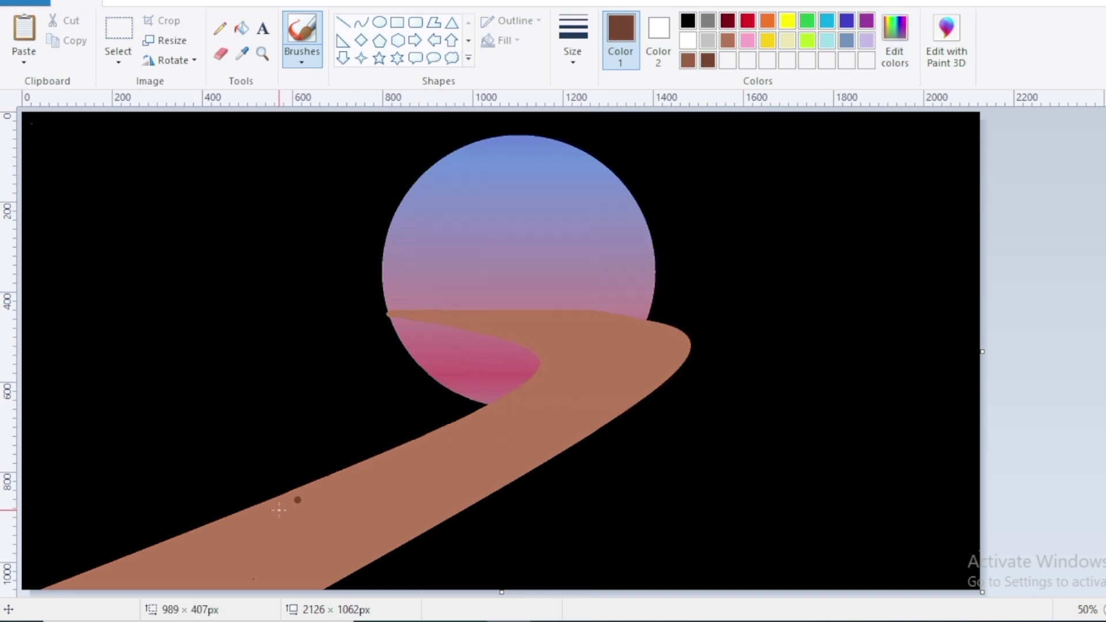
{"action": "left_click", "coordinate": [362, 23]}
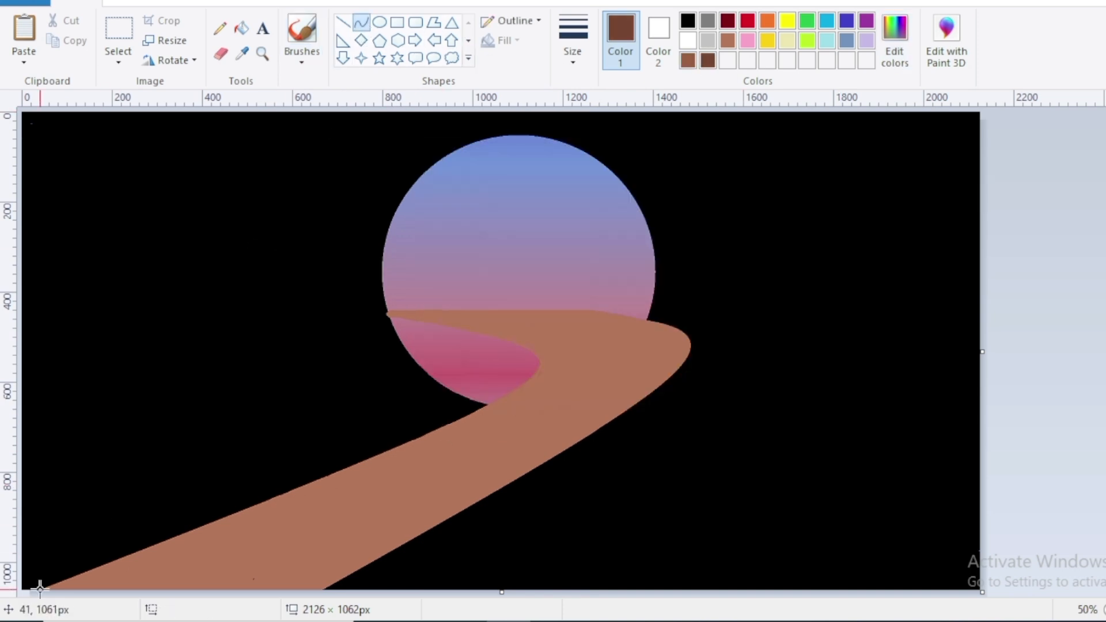
{"action": "mouse_move", "coordinate": [39, 588]}
{"action": "left_mouse_down"}
{"action": "mouse_move", "coordinate": [476, 422]}
{"action": "mouse_move", "coordinate": [487, 405]}
{"action": "left_mouse_up"}
{"action": "left_click_drag", "start_coordinate": [324, 471], "coordinate": [692, 349]}
{"action": "left_click_drag", "start_coordinate": [605, 411], "coordinate": [638, 420]}
{"action": "mouse_move", "coordinate": [647, 320]}
{"action": "left_mouse_down"}
{"action": "mouse_move", "coordinate": [693, 348]}
{"action": "mouse_move", "coordinate": [685, 330]}
{"action": "left_mouse_up"}
{"action": "mouse_move", "coordinate": [388, 310]}
{"action": "left_mouse_down"}
{"action": "mouse_move", "coordinate": [648, 319]}
{"action": "mouse_move", "coordinate": [534, 351]}
{"action": "mouse_move", "coordinate": [537, 362]}
{"action": "mouse_move", "coordinate": [484, 404]}
{"action": "left_mouse_up"}
{"action": "left_click", "coordinate": [587, 310]}
{"action": "left_click", "coordinate": [588, 310]}
{"action": "double_click", "coordinate": [479, 335]}
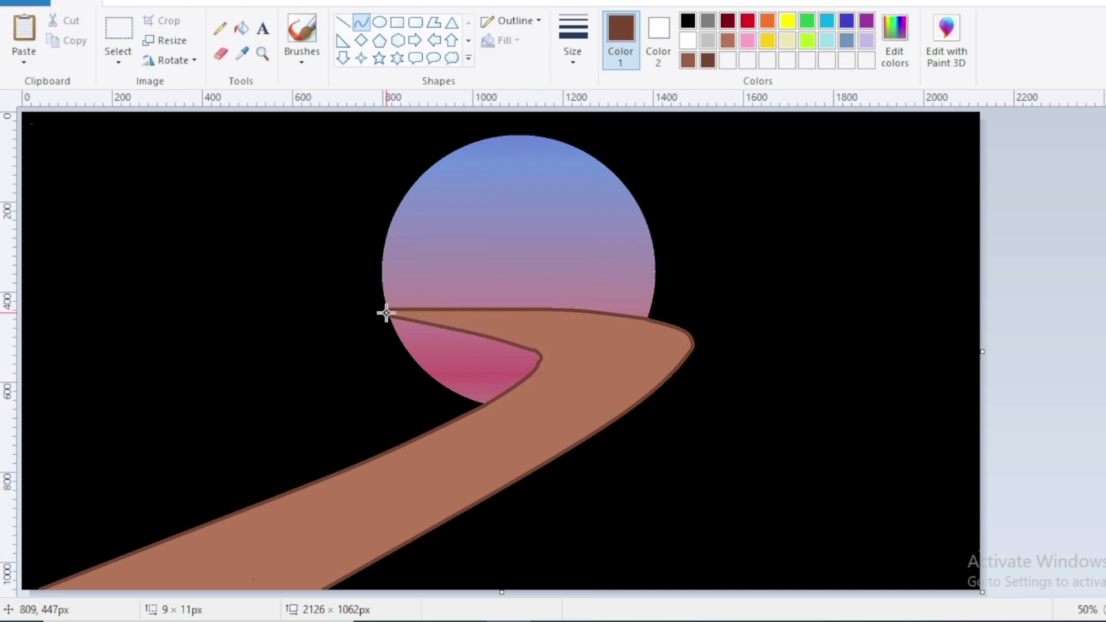
Draw six vertical dark-brown support posts from the road's front edge down to the bottom of the canvas.
{"action": "left_click", "coordinate": [343, 23]}
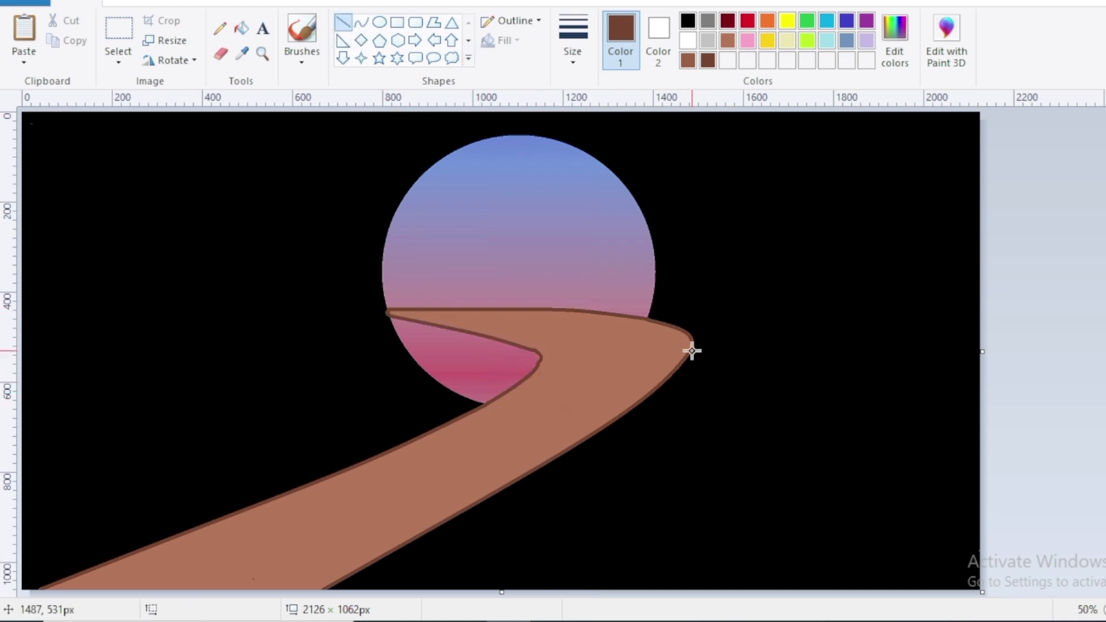
{"action": "left_click_drag", "start_coordinate": [691, 349], "coordinate": [692, 590]}
{"action": "left_click_drag", "start_coordinate": [641, 404], "coordinate": [641, 590]}
{"action": "left_click_drag", "start_coordinate": [565, 454], "coordinate": [565, 590]}
{"action": "left_click_drag", "start_coordinate": [519, 479], "coordinate": [519, 590]}
{"action": "left_click_drag", "start_coordinate": [444, 522], "coordinate": [444, 589]}
{"action": "left_click_drag", "start_coordinate": [403, 546], "coordinate": [403, 590]}
Add crossing diagonal braces between each pair of the front support posts.
{"action": "left_click_drag", "start_coordinate": [442, 525], "coordinate": [408, 590]}
{"action": "left_click_drag", "start_coordinate": [403, 546], "coordinate": [440, 590]}
{"action": "left_click_drag", "start_coordinate": [564, 454], "coordinate": [522, 590]}
{"action": "left_click_drag", "start_coordinate": [519, 478], "coordinate": [573, 606]}
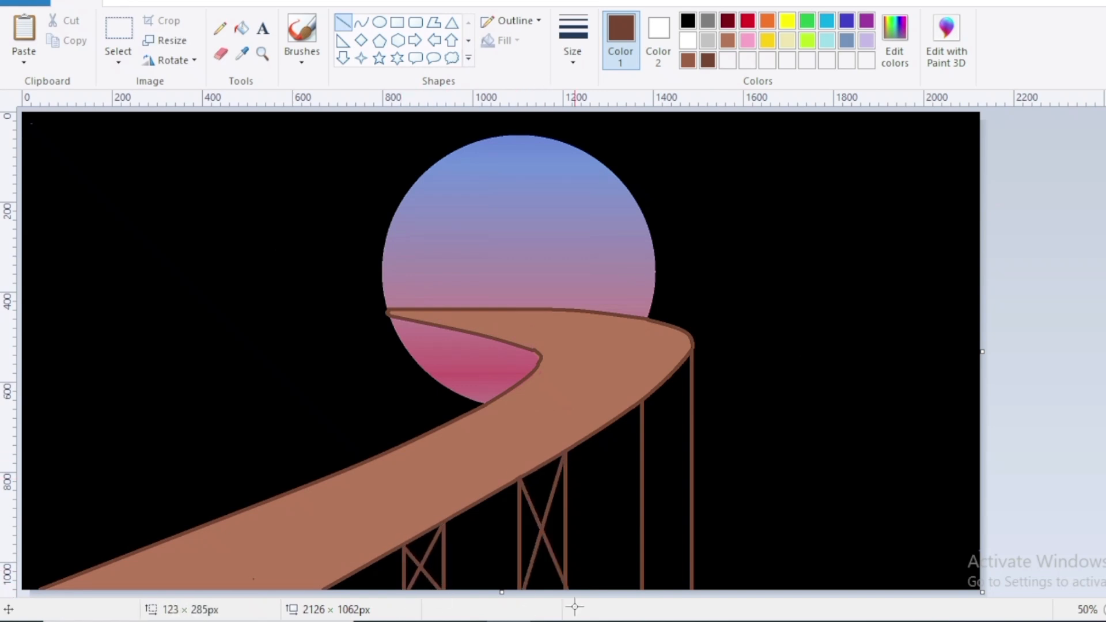
{"action": "left_click_drag", "start_coordinate": [564, 515], "coordinate": [521, 553]}
{"action": "left_click_drag", "start_coordinate": [642, 402], "coordinate": [689, 478]}
{"action": "left_click_drag", "start_coordinate": [689, 359], "coordinate": [643, 493]}
{"action": "left_click_drag", "start_coordinate": [690, 477], "coordinate": [643, 583]}
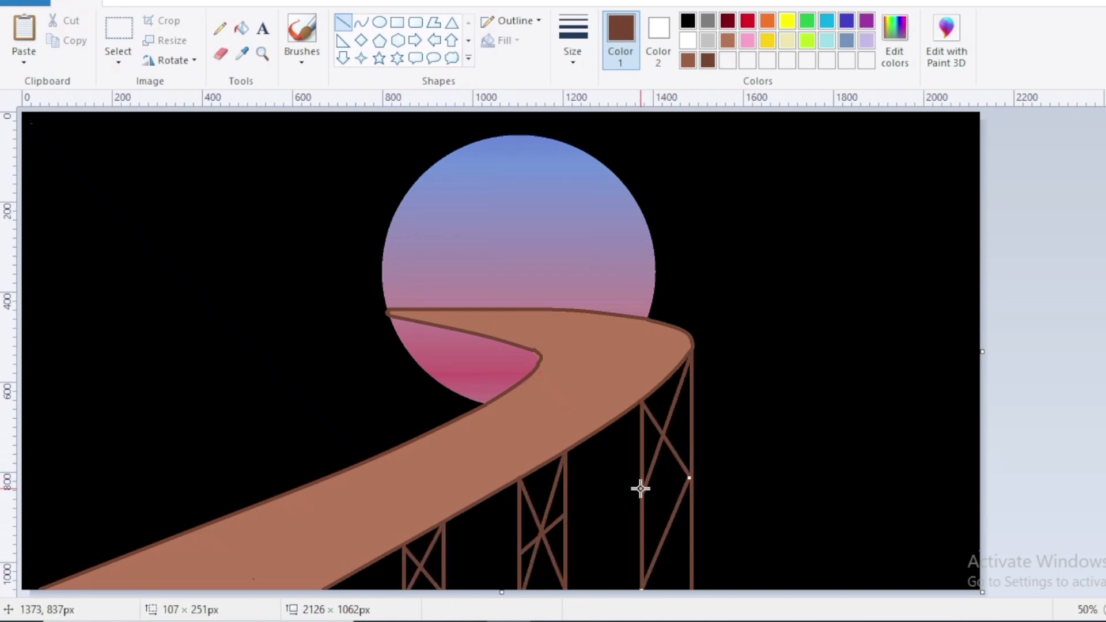
{"action": "left_click_drag", "start_coordinate": [642, 489], "coordinate": [691, 590]}
Draw small posts with diagonal braces under the far stretch of road inside the circle.
{"action": "left_click_drag", "start_coordinate": [419, 324], "coordinate": [419, 366]}
{"action": "left_click_drag", "start_coordinate": [439, 325], "coordinate": [439, 382]}
{"action": "left_click_drag", "start_coordinate": [471, 333], "coordinate": [470, 400]}
{"action": "left_click_drag", "start_coordinate": [492, 340], "coordinate": [520, 380]}
{"action": "left_click_drag", "start_coordinate": [535, 352], "coordinate": [536, 369]}
{"action": "left_click_drag", "start_coordinate": [440, 327], "coordinate": [420, 367]}
{"action": "mouse_move", "coordinate": [471, 335]}
{"action": "left_mouse_down"}
{"action": "mouse_move", "coordinate": [490, 373]}
{"action": "mouse_move", "coordinate": [471, 380]}
{"action": "left_mouse_up"}
{"action": "left_click_drag", "start_coordinate": [491, 374], "coordinate": [476, 393]}
{"action": "left_click_drag", "start_coordinate": [518, 348], "coordinate": [531, 368]}
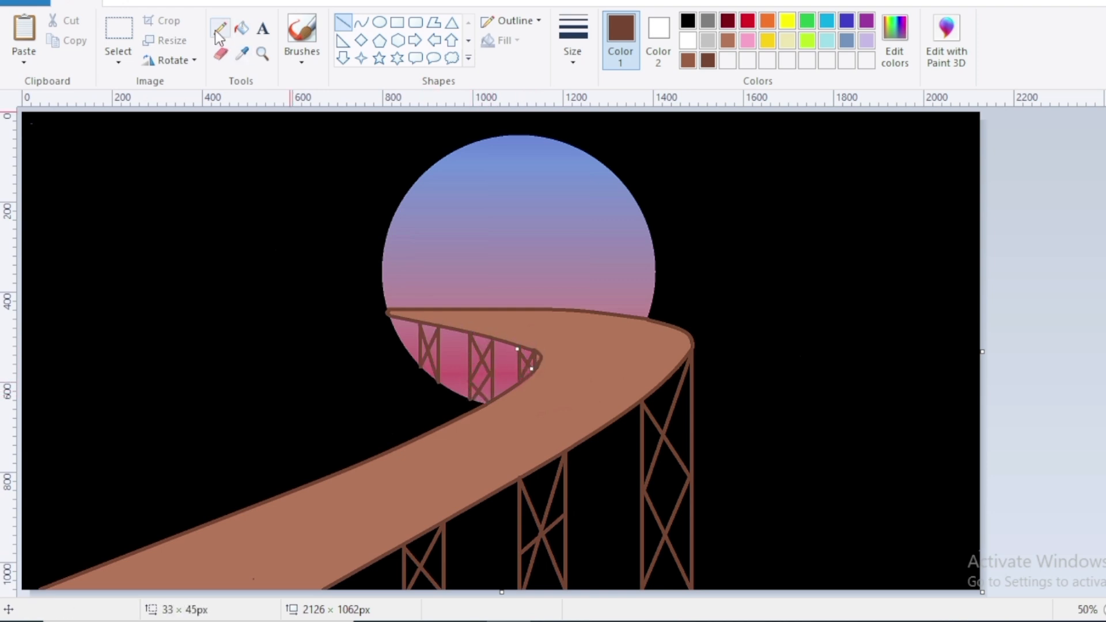
Pencil a cliff outline at the canvas's lower right in dark gray (RGB 60, 60, 60) and fill it with that colour.
{"action": "left_click", "coordinate": [218, 29]}
{"action": "left_click", "coordinate": [708, 22]}
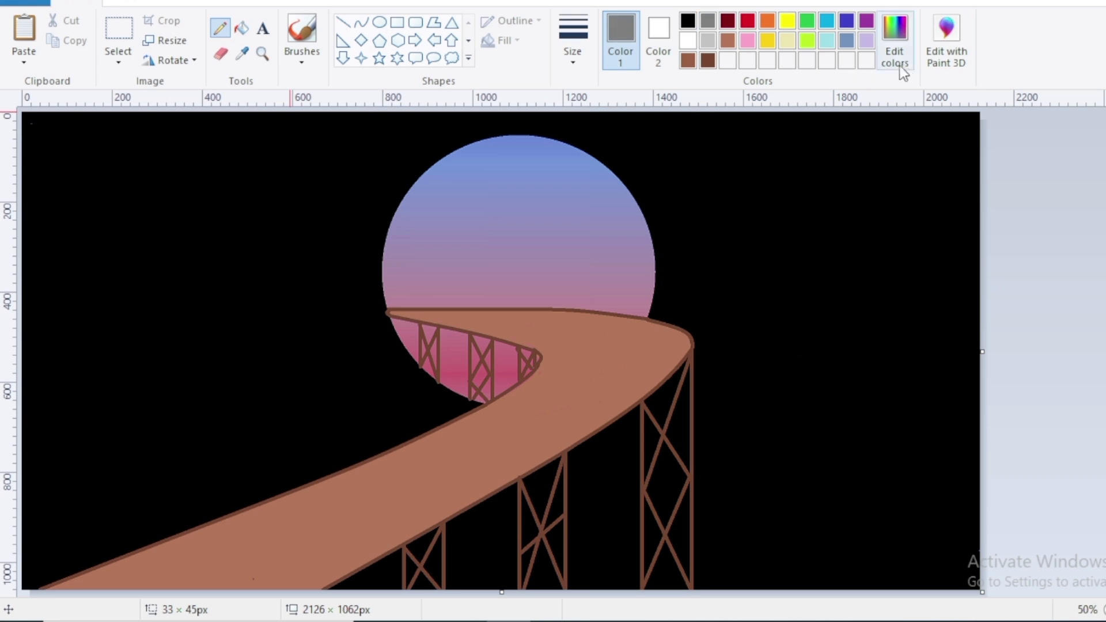
{"action": "left_click", "coordinate": [905, 65]}
{"action": "left_click_drag", "start_coordinate": [808, 260], "coordinate": [810, 305]}
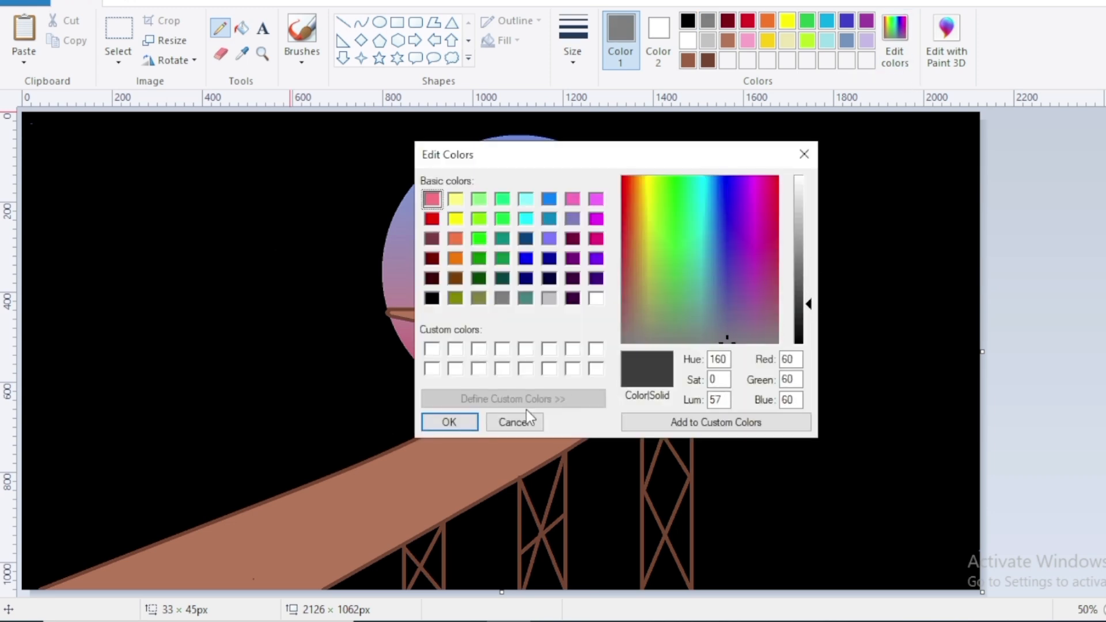
{"action": "left_click", "coordinate": [449, 423]}
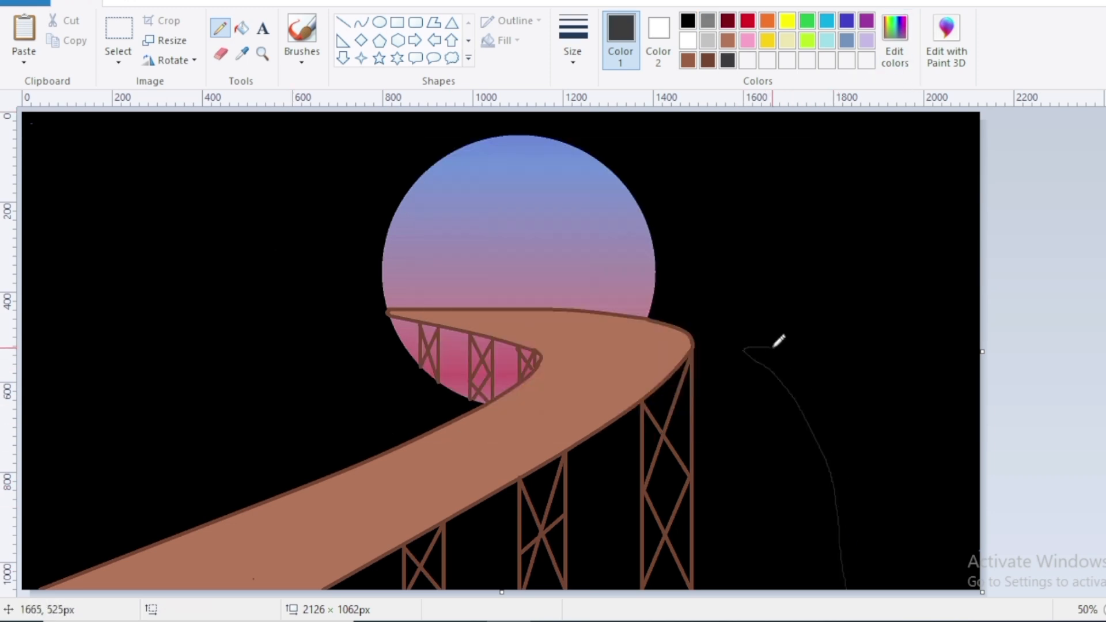
{"action": "left_click_drag", "start_coordinate": [772, 348], "coordinate": [933, 350]}
{"action": "left_click", "coordinate": [242, 28]}
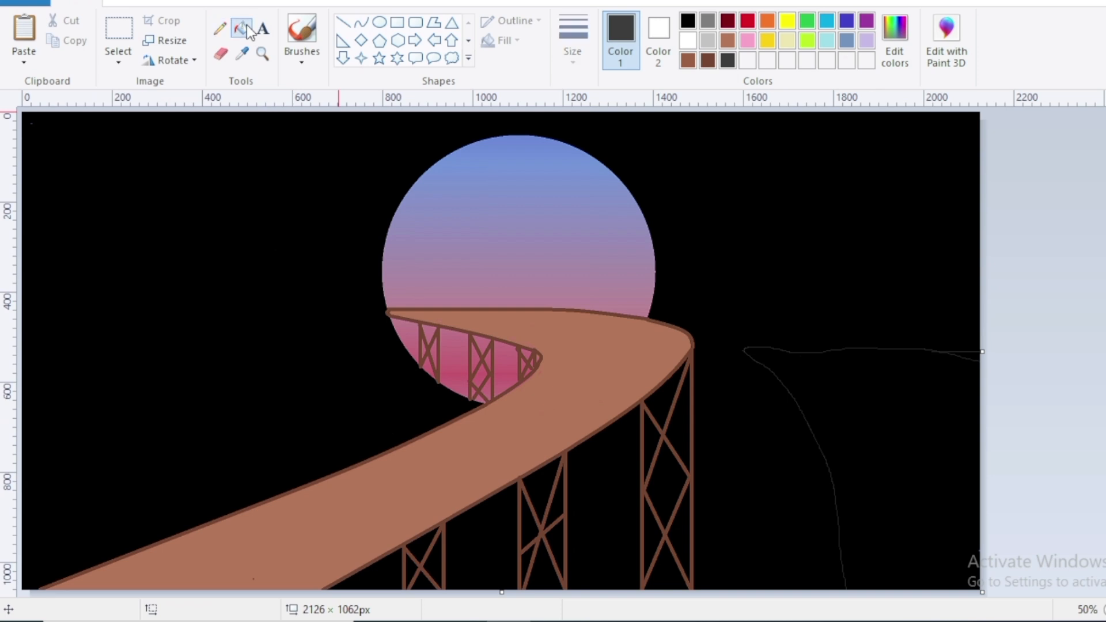
{"action": "left_click", "coordinate": [932, 449]}
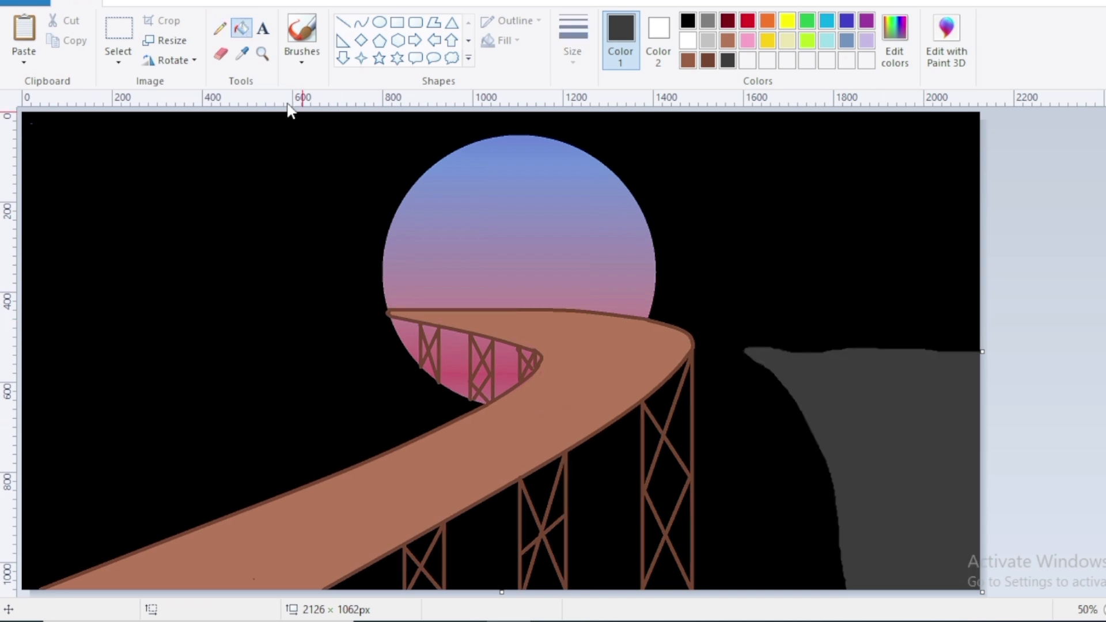
Outline a flat ledge on top of the cliff in lighter gray and fill it with the same gray.
{"action": "left_click", "coordinate": [219, 32]}
{"action": "left_click", "coordinate": [708, 23]}
{"action": "mouse_move", "coordinate": [744, 349]}
{"action": "left_mouse_down"}
{"action": "mouse_move", "coordinate": [847, 314]}
{"action": "mouse_move", "coordinate": [979, 323]}
{"action": "left_mouse_up"}
{"action": "left_click", "coordinate": [242, 31]}
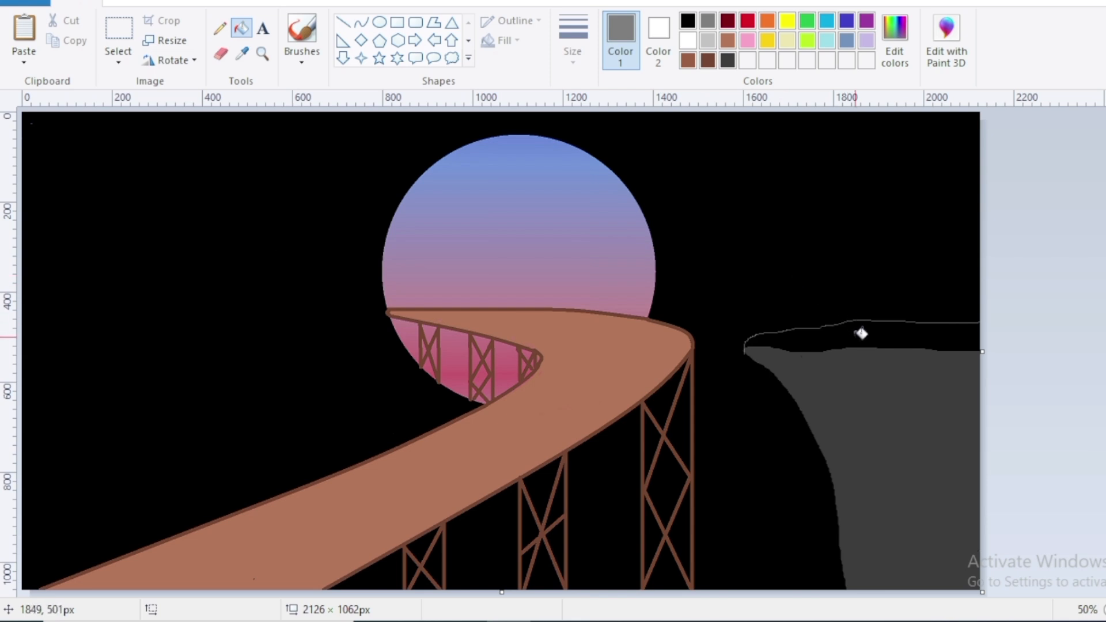
{"action": "left_click", "coordinate": [861, 333]}
Extend the ledge's lower edge over the cliff face with lighter gray Oil brush strokes.
{"action": "left_click", "coordinate": [303, 62]}
{"action": "left_click", "coordinate": [305, 138]}
{"action": "mouse_move", "coordinate": [744, 348]}
{"action": "left_mouse_down"}
{"action": "mouse_move", "coordinate": [884, 370]}
{"action": "mouse_move", "coordinate": [777, 354]}
{"action": "mouse_move", "coordinate": [945, 355]}
{"action": "left_mouse_up"}
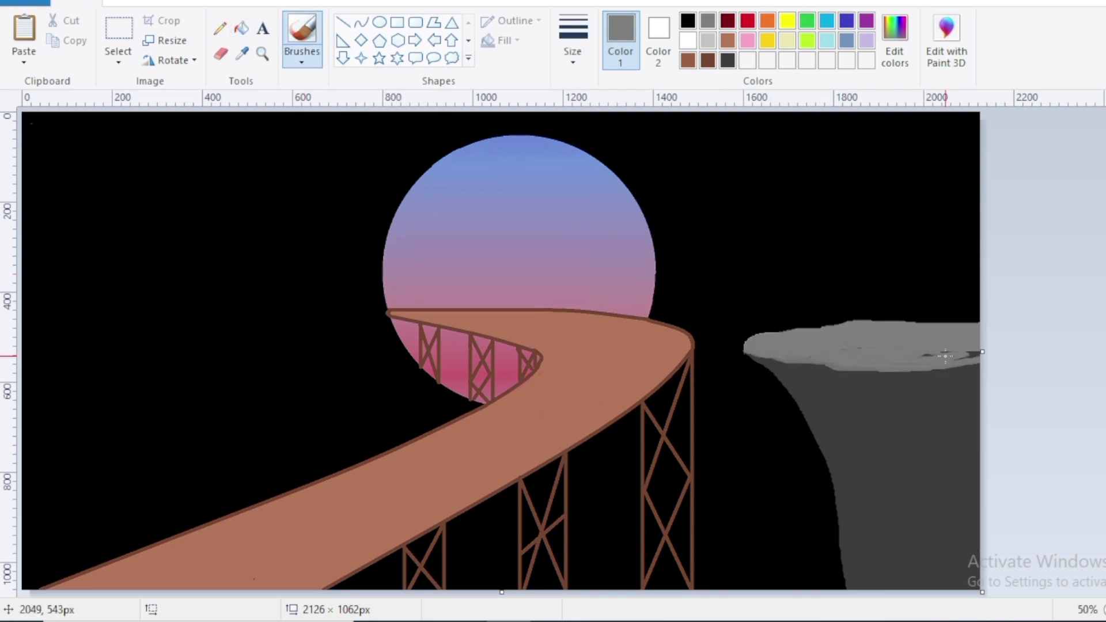
Texture the cliff face with lighter gray Crayon strokes and blend them by brushing dark gray over most of them.
{"action": "left_click", "coordinate": [304, 63]}
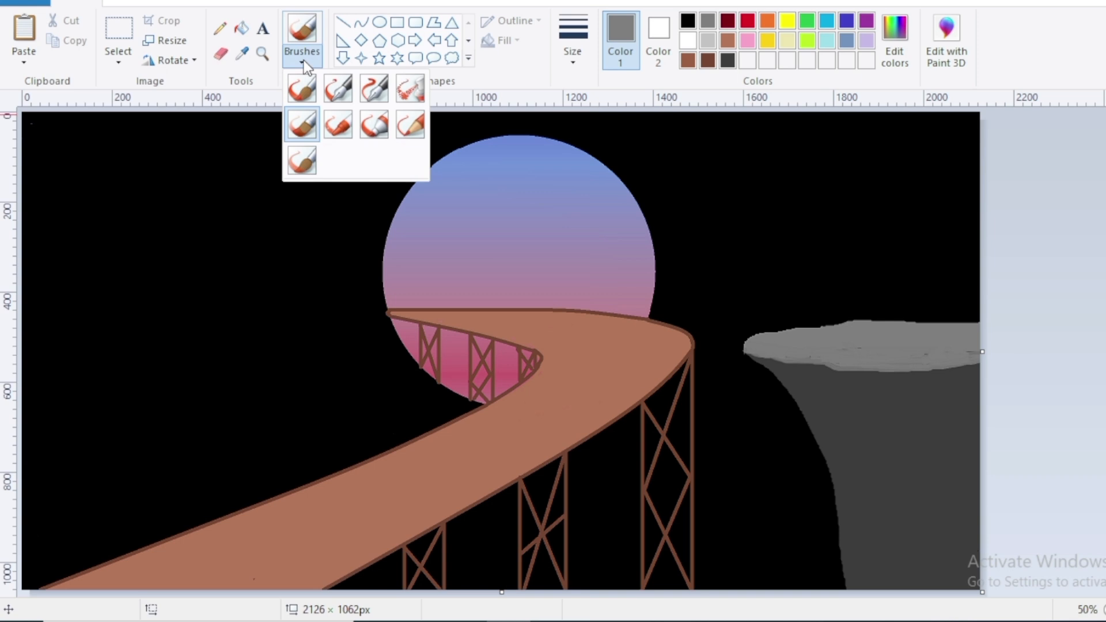
{"action": "left_click", "coordinate": [340, 127]}
{"action": "mouse_move", "coordinate": [821, 400]}
{"action": "left_mouse_down"}
{"action": "mouse_move", "coordinate": [907, 546]}
{"action": "mouse_move", "coordinate": [841, 498]}
{"action": "mouse_move", "coordinate": [950, 509]}
{"action": "mouse_move", "coordinate": [798, 383]}
{"action": "mouse_move", "coordinate": [945, 582]}
{"action": "mouse_move", "coordinate": [891, 447]}
{"action": "mouse_move", "coordinate": [956, 412]}
{"action": "left_mouse_up"}
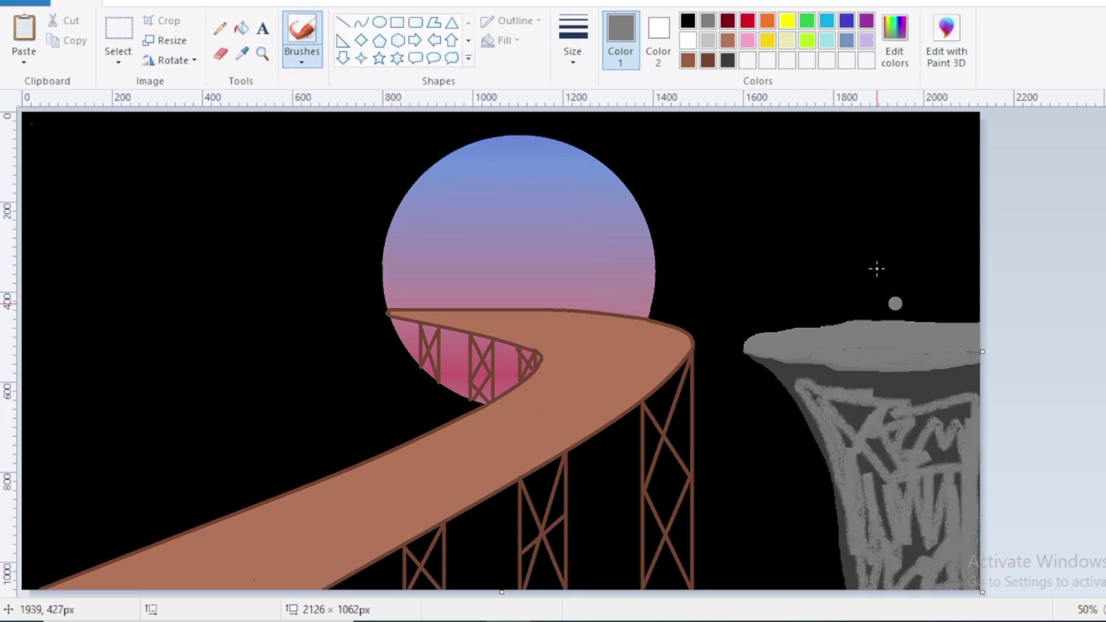
{"action": "left_click", "coordinate": [730, 59]}
{"action": "mouse_move", "coordinate": [801, 394]}
{"action": "left_mouse_down"}
{"action": "mouse_move", "coordinate": [884, 432]}
{"action": "mouse_move", "coordinate": [967, 523]}
{"action": "mouse_move", "coordinate": [982, 489]}
{"action": "mouse_move", "coordinate": [963, 399]}
{"action": "mouse_move", "coordinate": [824, 422]}
{"action": "mouse_move", "coordinate": [837, 408]}
{"action": "mouse_move", "coordinate": [911, 474]}
{"action": "mouse_move", "coordinate": [948, 466]}
{"action": "mouse_move", "coordinate": [884, 579]}
{"action": "left_mouse_up"}
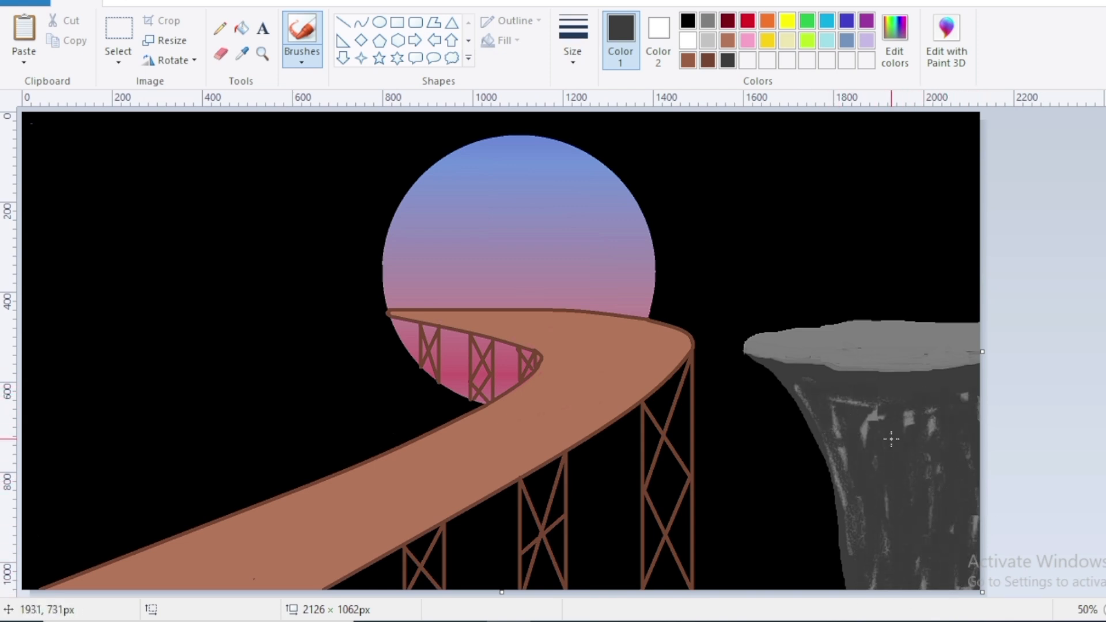
Brush a dark gray rocky cliff outline at the canvas's left edge, down to the road, and fill it with dark gray.
{"action": "mouse_move", "coordinate": [23, 318]}
{"action": "left_mouse_down"}
{"action": "mouse_move", "coordinate": [44, 323]}
{"action": "mouse_move", "coordinate": [148, 456]}
{"action": "mouse_move", "coordinate": [172, 531]}
{"action": "left_mouse_up"}
{"action": "mouse_move", "coordinate": [54, 387]}
{"action": "left_mouse_down"}
{"action": "mouse_move", "coordinate": [27, 367]}
{"action": "mouse_move", "coordinate": [61, 343]}
{"action": "left_mouse_up"}
{"action": "left_click", "coordinate": [220, 28]}
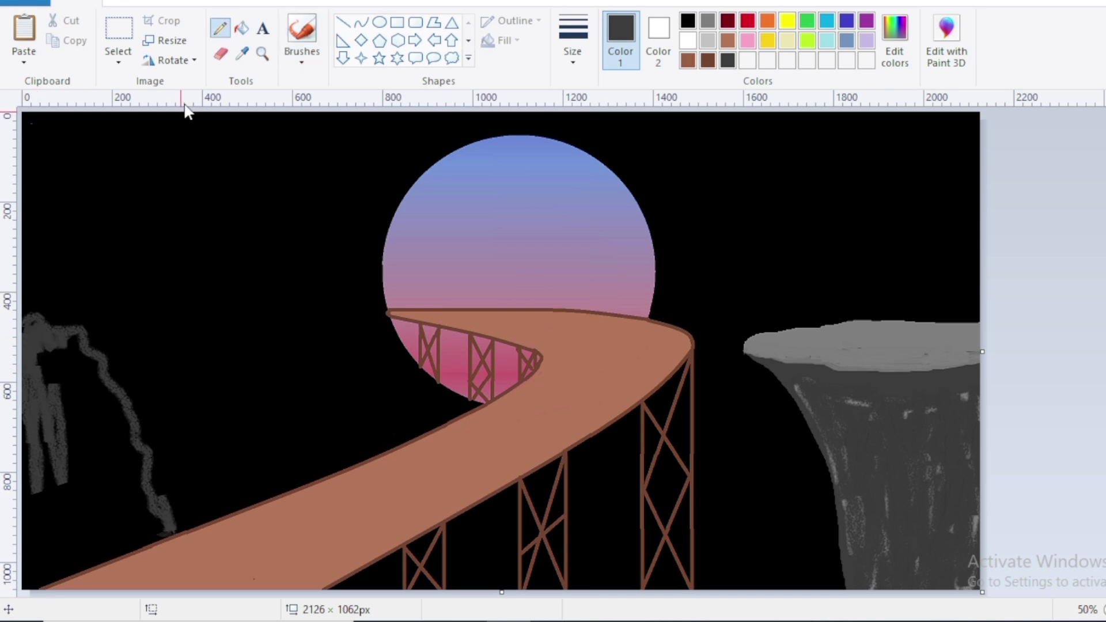
{"action": "left_click", "coordinate": [242, 29]}
{"action": "left_click", "coordinate": [104, 440]}
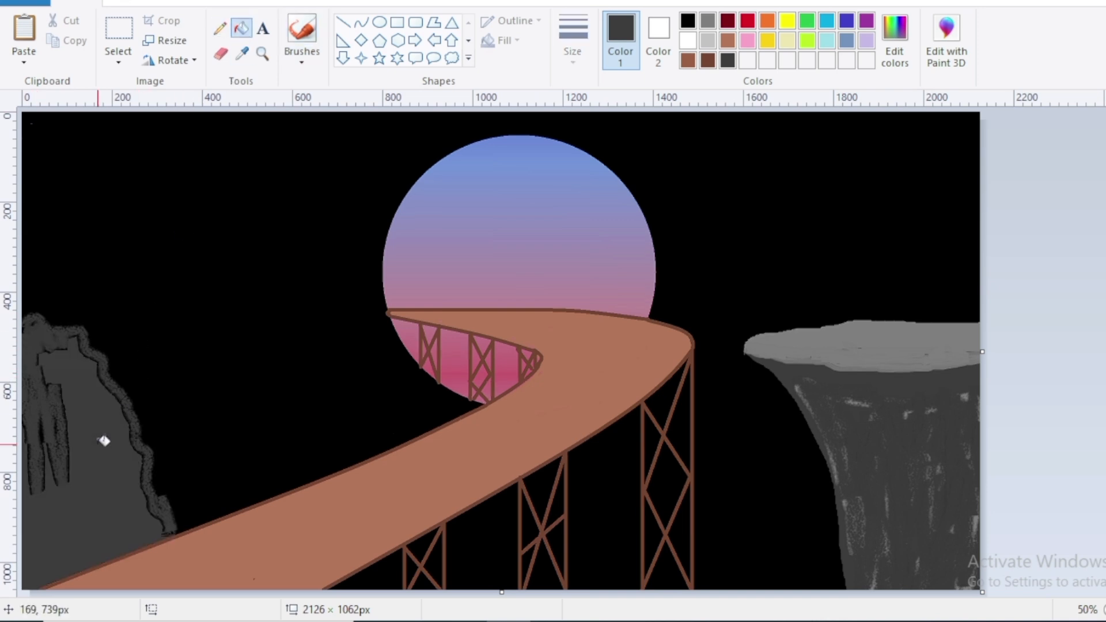
Shade the left cliff with Crayon strokes in a slightly darker custom gray.
{"action": "left_click", "coordinate": [300, 62]}
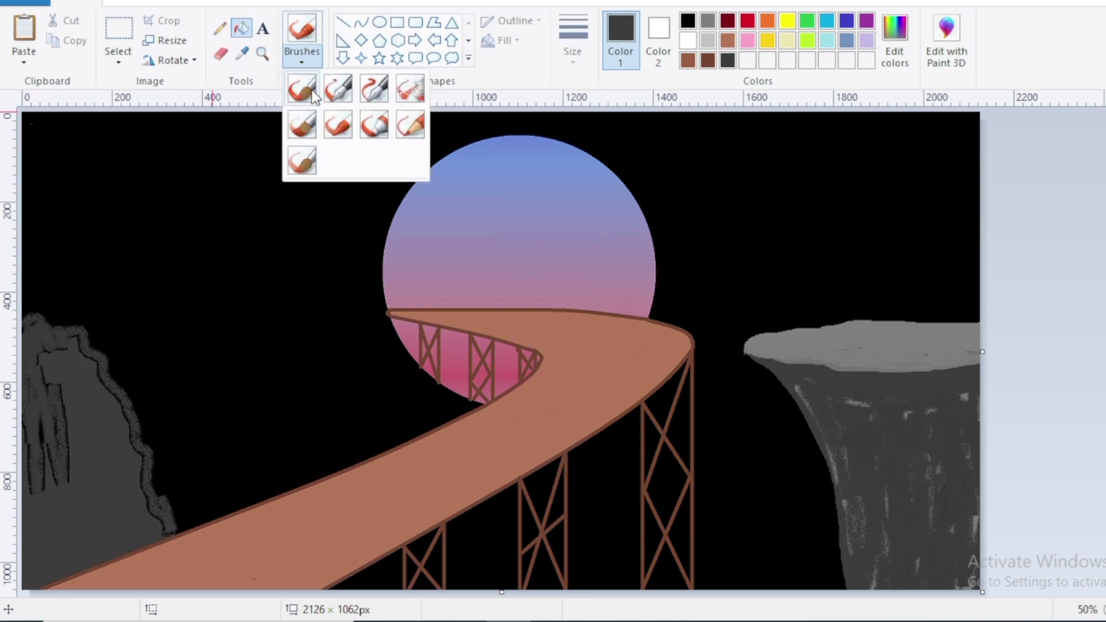
{"action": "left_click", "coordinate": [337, 124]}
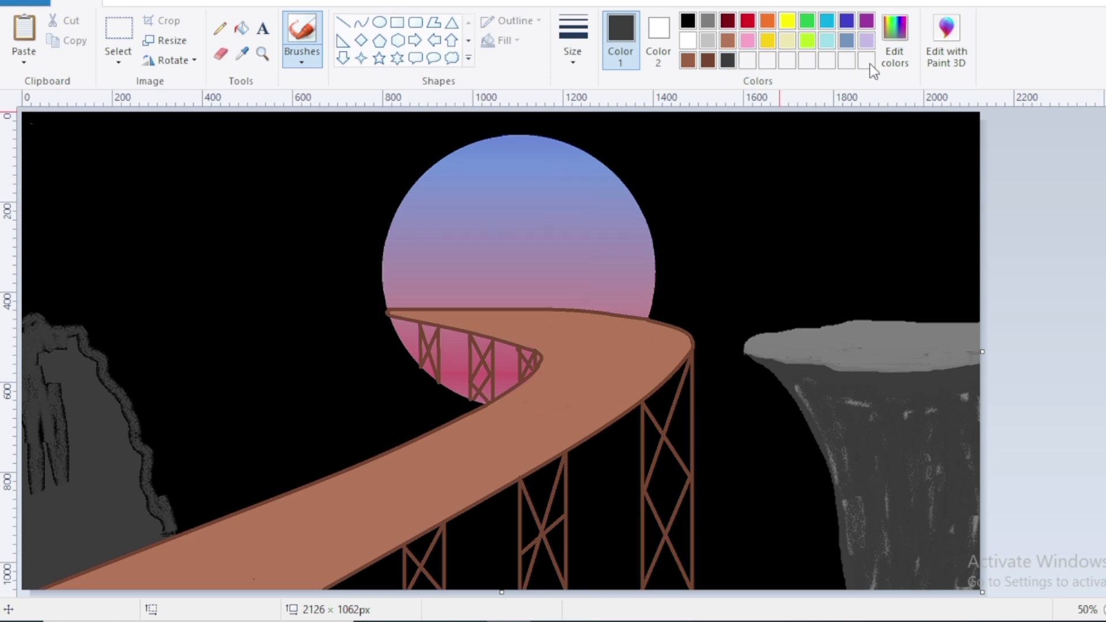
{"action": "left_click", "coordinate": [894, 52]}
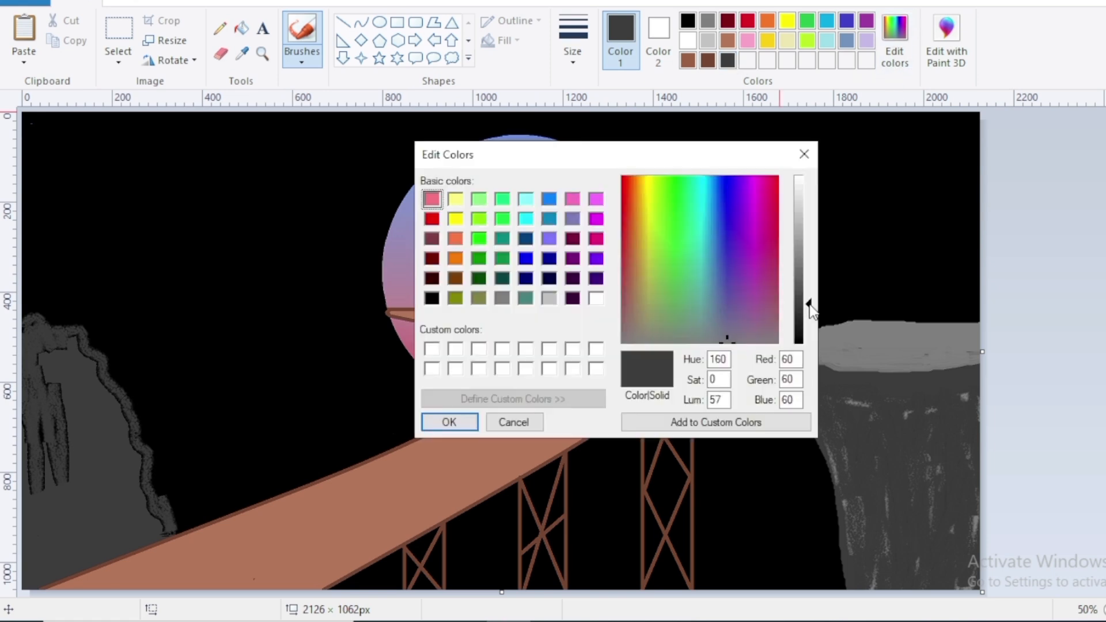
{"action": "left_click", "coordinate": [449, 423]}
{"action": "mouse_move", "coordinate": [58, 490]}
{"action": "left_mouse_down"}
{"action": "mouse_move", "coordinate": [54, 388]}
{"action": "mouse_move", "coordinate": [91, 511]}
{"action": "mouse_move", "coordinate": [173, 510]}
{"action": "mouse_move", "coordinate": [25, 360]}
{"action": "mouse_move", "coordinate": [86, 478]}
{"action": "mouse_move", "coordinate": [109, 403]}
{"action": "left_mouse_up"}
Cover the whole left cliff down to the road's edge with darker gray Oil brush strokes.
{"action": "left_click", "coordinate": [297, 60]}
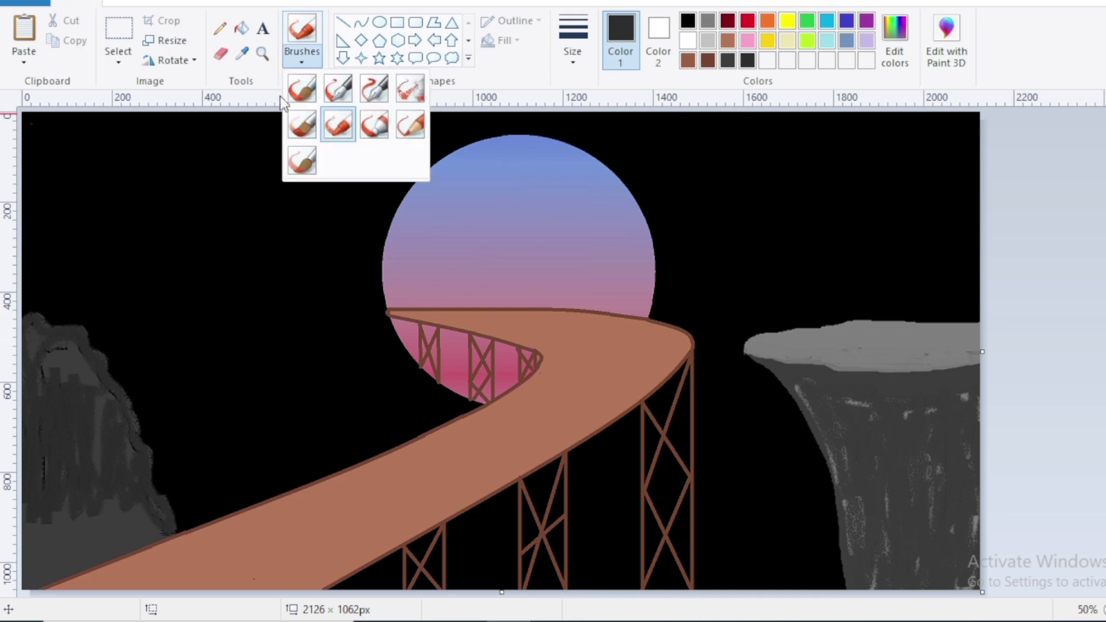
{"action": "left_click", "coordinate": [300, 138]}
{"action": "mouse_move", "coordinate": [37, 522]}
{"action": "left_mouse_down"}
{"action": "mouse_move", "coordinate": [27, 585]}
{"action": "mouse_move", "coordinate": [135, 539]}
{"action": "mouse_move", "coordinate": [24, 568]}
{"action": "mouse_move", "coordinate": [56, 538]}
{"action": "mouse_move", "coordinate": [144, 510]}
{"action": "left_mouse_up"}
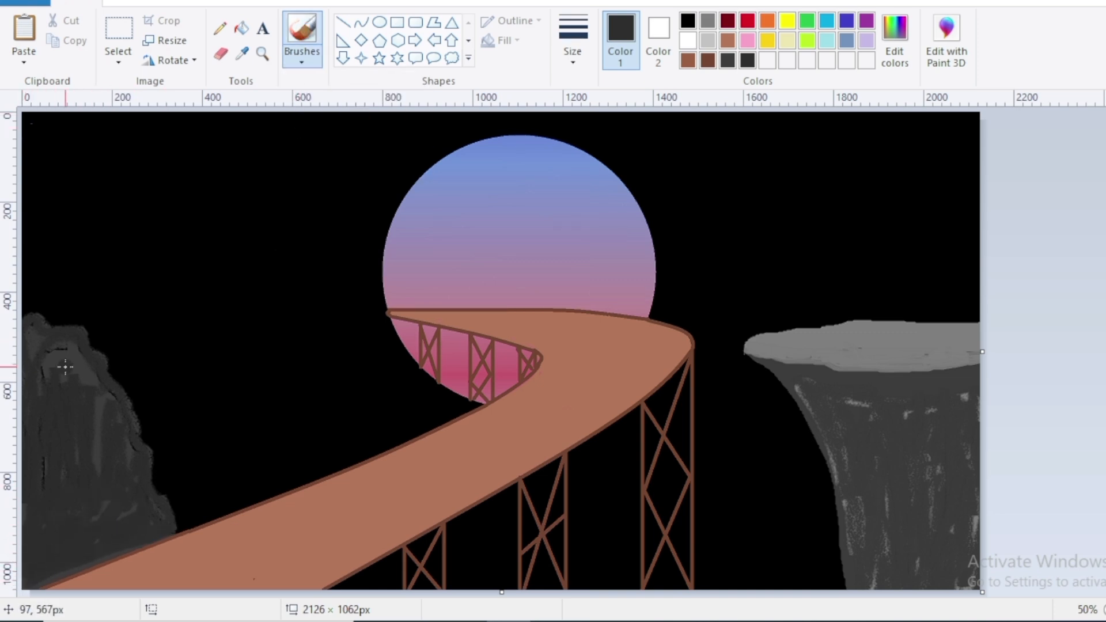
{"action": "mouse_move", "coordinate": [49, 497]}
{"action": "left_mouse_down"}
{"action": "mouse_move", "coordinate": [87, 464]}
{"action": "mouse_move", "coordinate": [67, 363]}
{"action": "mouse_move", "coordinate": [144, 462]}
{"action": "mouse_move", "coordinate": [5, 573]}
{"action": "left_mouse_up"}
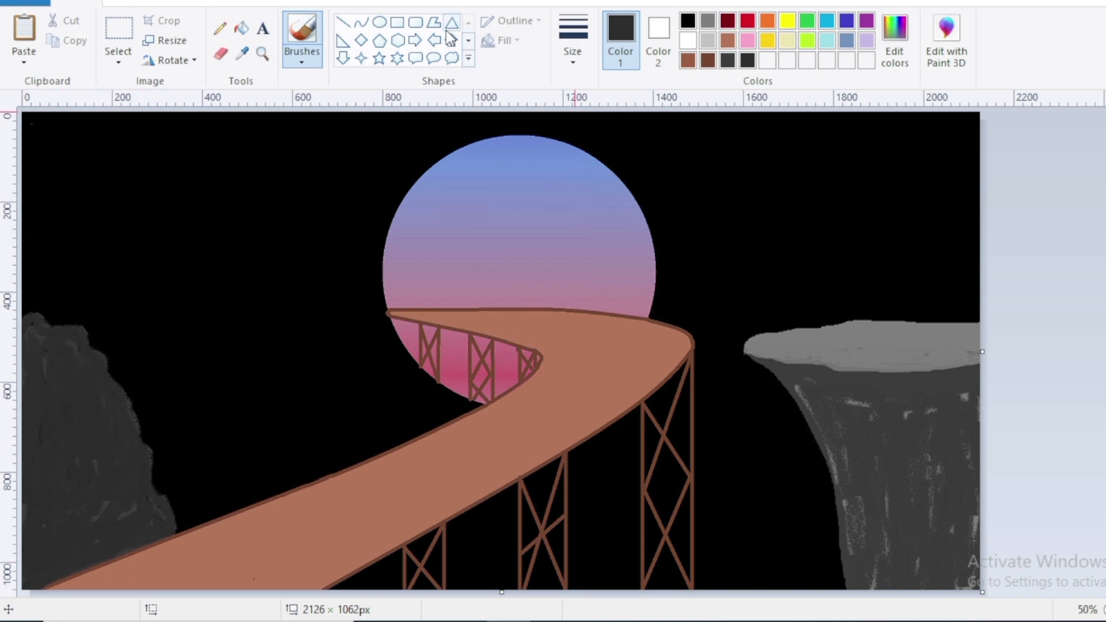
Draw a white circle with solid fill and no outline, centred in the upper part of the gradient moon.
{"action": "left_click", "coordinate": [379, 23]}
{"action": "left_click", "coordinate": [505, 40]}
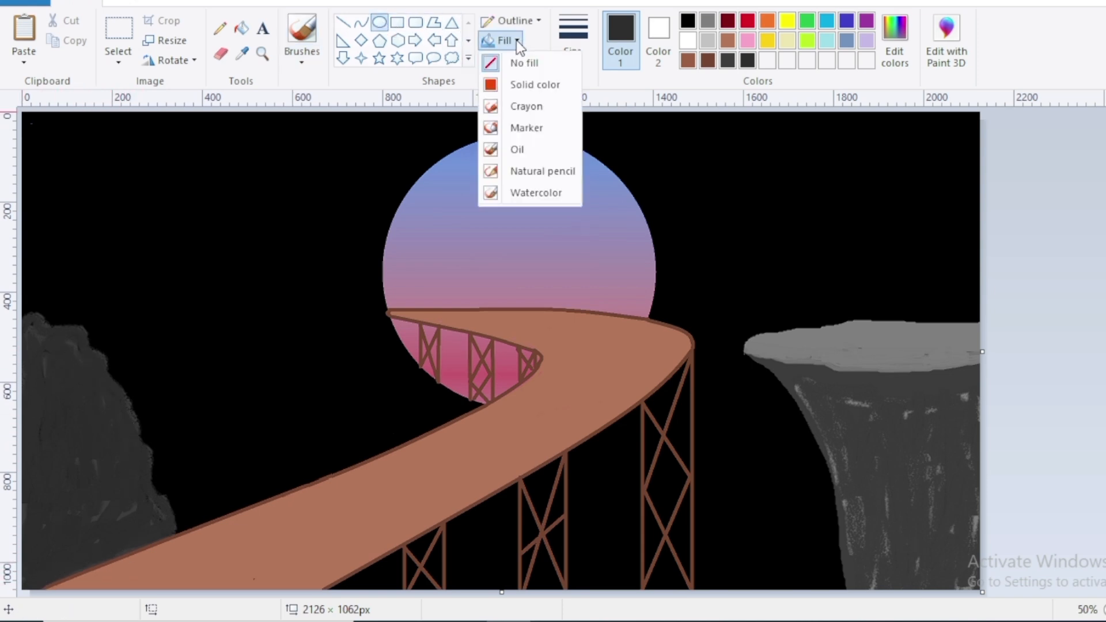
{"action": "left_click", "coordinate": [523, 85]}
{"action": "left_click", "coordinate": [538, 20]}
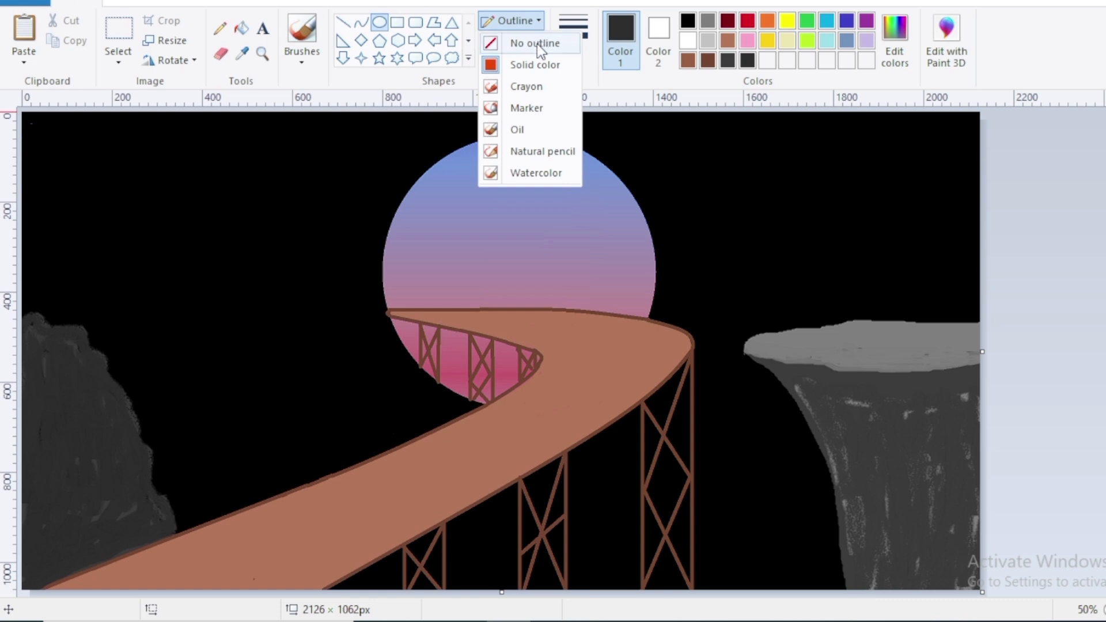
{"action": "left_click", "coordinate": [535, 44]}
{"action": "left_click_drag", "start_coordinate": [494, 183], "coordinate": [543, 242]}
{"action": "left_click_drag", "start_coordinate": [519, 208], "coordinate": [521, 178]}
Cut three free-form cloud shapes around the white circle by deleting the selected areas, and fill them with turquoise.
{"action": "left_click", "coordinate": [118, 61]}
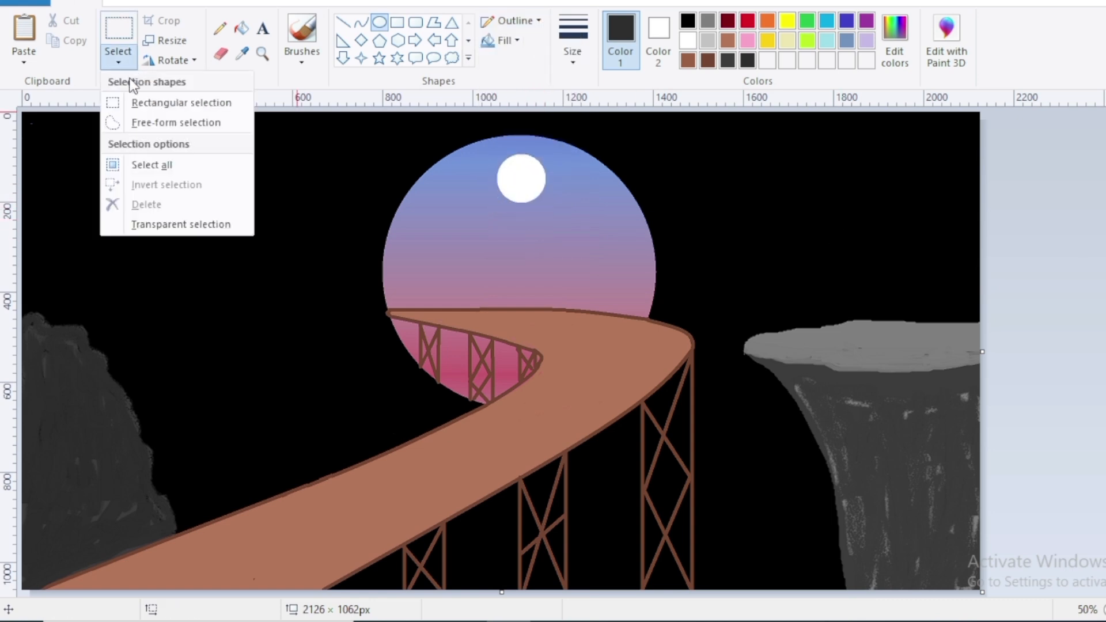
{"action": "left_click", "coordinate": [145, 121]}
{"action": "left_click", "coordinate": [826, 20]}
{"action": "mouse_move", "coordinate": [425, 183]}
{"action": "left_mouse_down"}
{"action": "mouse_move", "coordinate": [453, 175]}
{"action": "mouse_move", "coordinate": [425, 182]}
{"action": "mouse_move", "coordinate": [486, 197]}
{"action": "mouse_move", "coordinate": [446, 205]}
{"action": "left_mouse_up"}
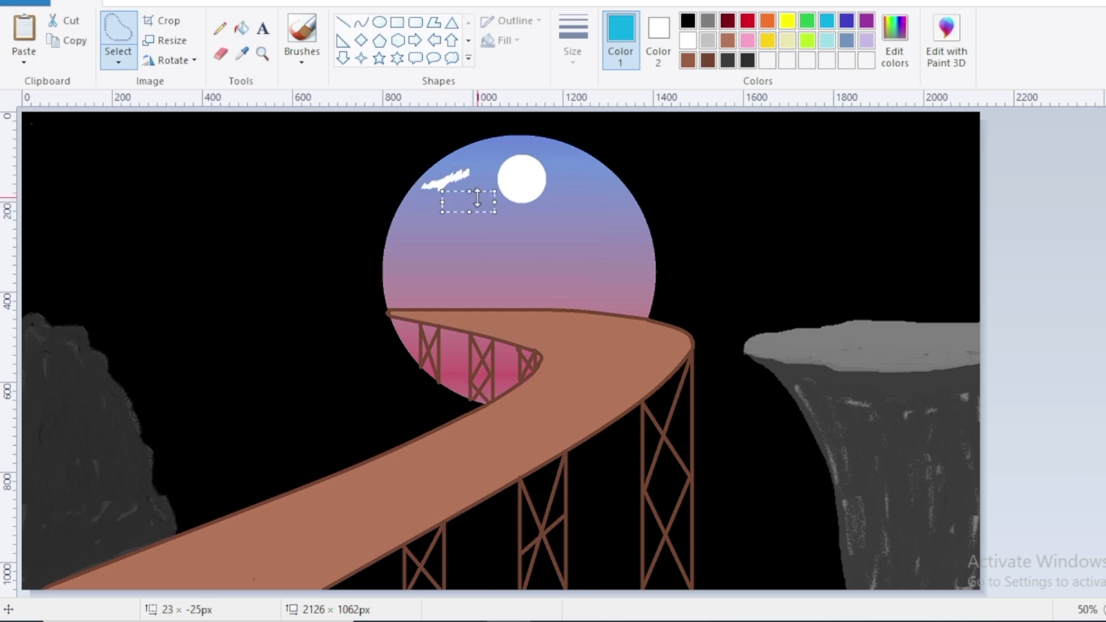
{"action": "key", "text": "Delete"}
{"action": "mouse_move", "coordinate": [572, 188]}
{"action": "left_mouse_down"}
{"action": "mouse_move", "coordinate": [618, 189]}
{"action": "mouse_move", "coordinate": [593, 199]}
{"action": "mouse_move", "coordinate": [570, 189]}
{"action": "left_mouse_up"}
{"action": "key", "text": "Delete"}
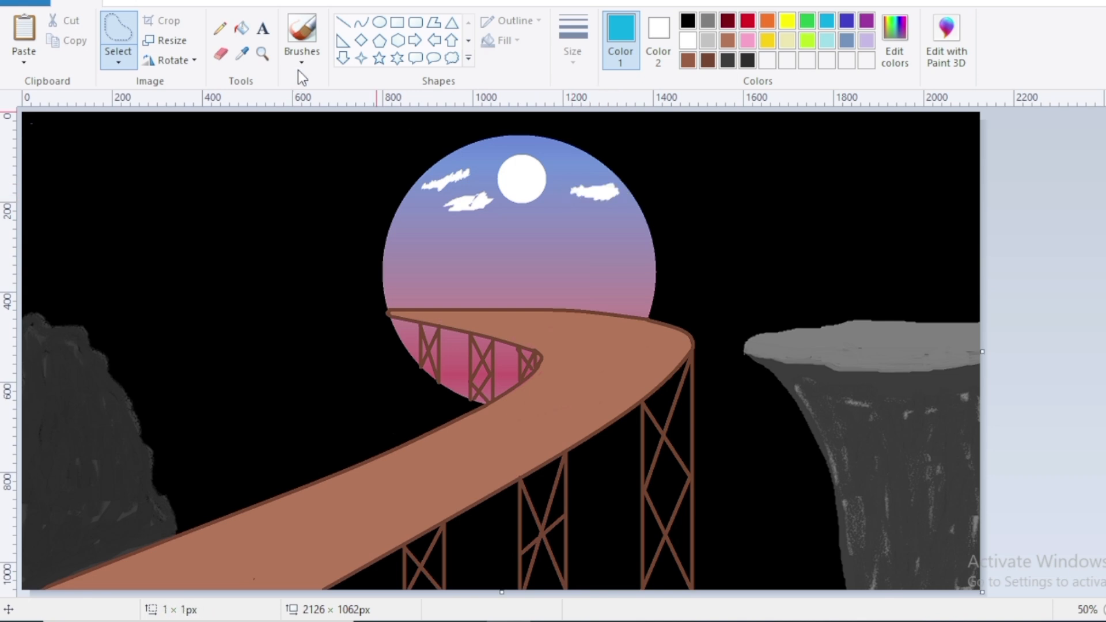
{"action": "left_click", "coordinate": [242, 30]}
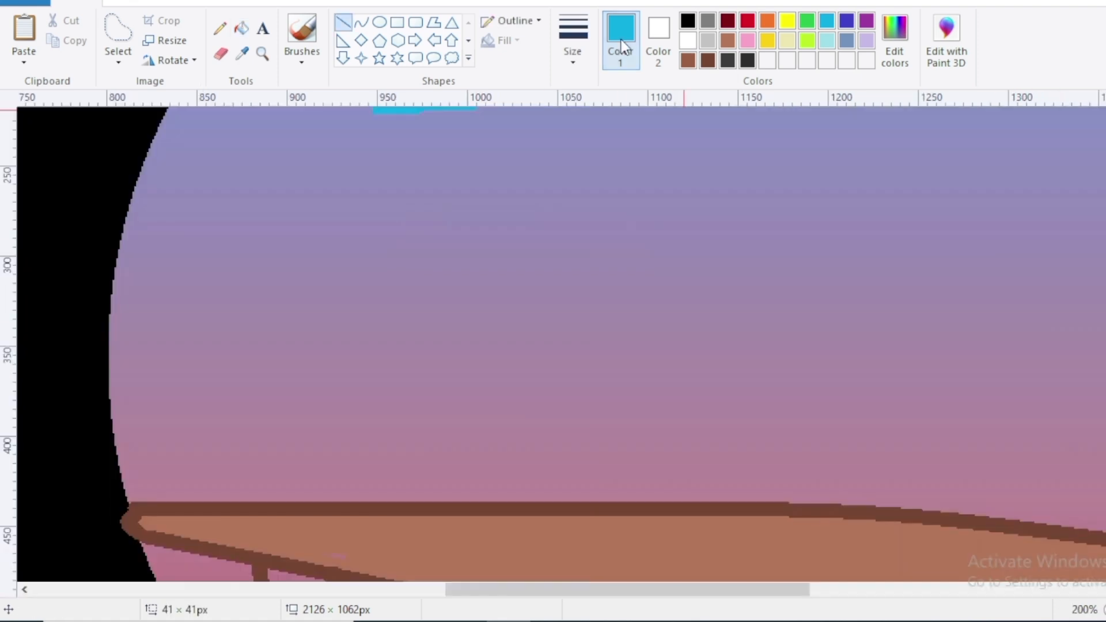
Outline a pair of trousers with thin solid black lines at the road's upper edge, with an inverted V between the legs.
{"action": "left_click", "coordinate": [537, 23]}
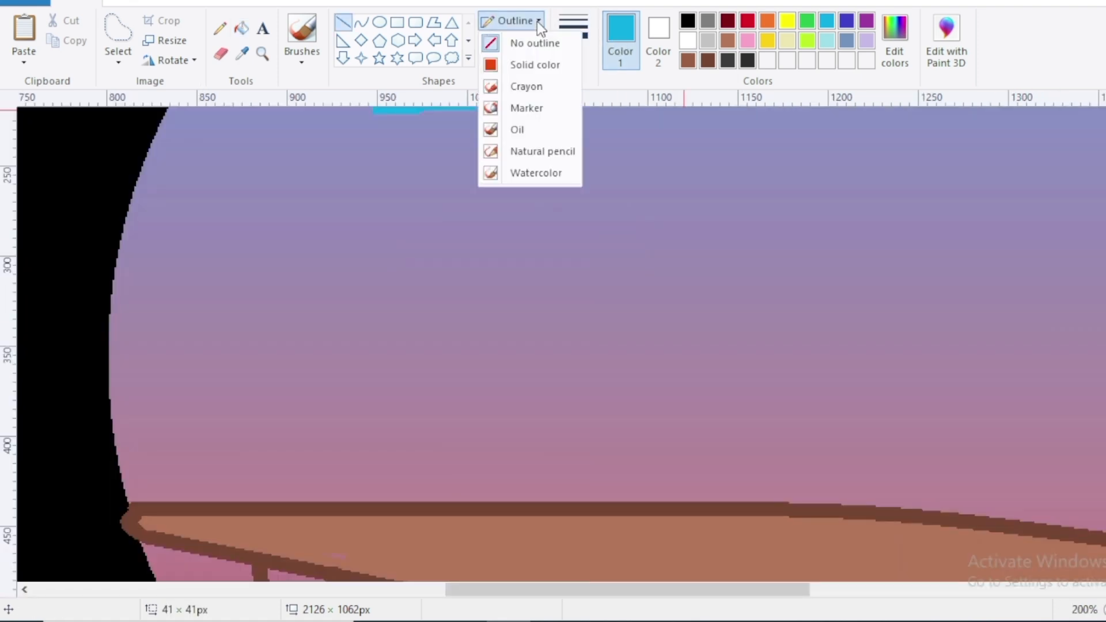
{"action": "left_click", "coordinate": [535, 68]}
{"action": "left_click", "coordinate": [688, 20]}
{"action": "left_click", "coordinate": [572, 67]}
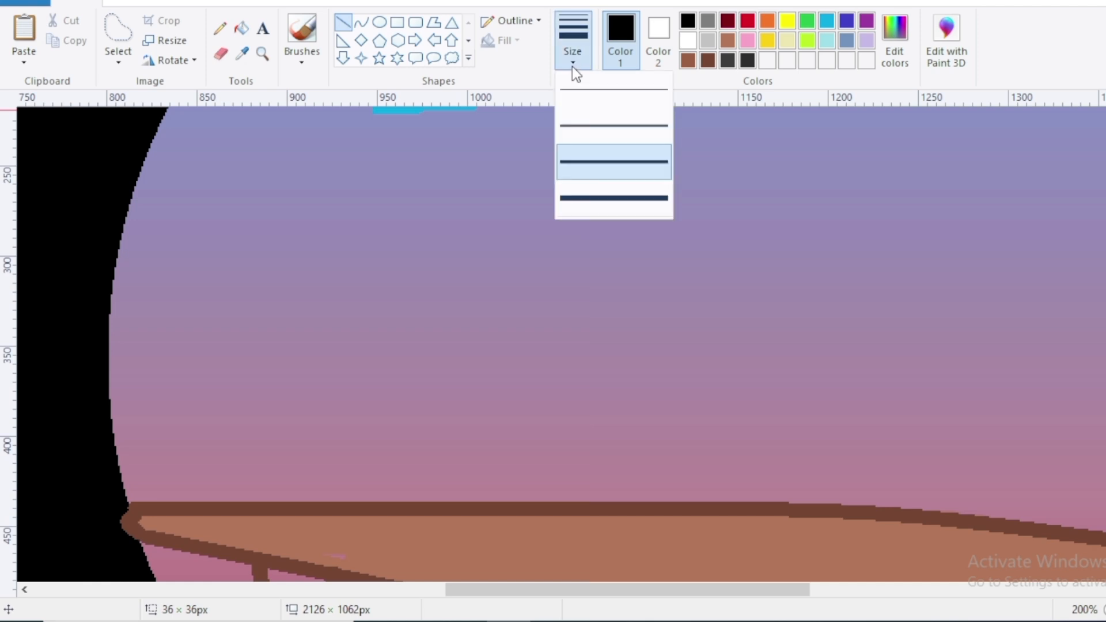
{"action": "left_click", "coordinate": [608, 126]}
{"action": "mouse_move", "coordinate": [592, 457]}
{"action": "left_mouse_down"}
{"action": "mouse_move", "coordinate": [548, 546]}
{"action": "mouse_move", "coordinate": [602, 469]}
{"action": "mouse_move", "coordinate": [640, 545]}
{"action": "left_mouse_up"}
{"action": "left_click_drag", "start_coordinate": [542, 429], "coordinate": [542, 547]}
{"action": "mouse_move", "coordinate": [643, 430]}
{"action": "left_mouse_down"}
{"action": "mouse_move", "coordinate": [630, 513]}
{"action": "mouse_move", "coordinate": [645, 547]}
{"action": "left_mouse_up"}
{"action": "left_click_drag", "start_coordinate": [542, 429], "coordinate": [644, 429]}
Brush white shoes at the ends of both legs and paint the trousers solid black.
{"action": "left_click", "coordinate": [304, 60]}
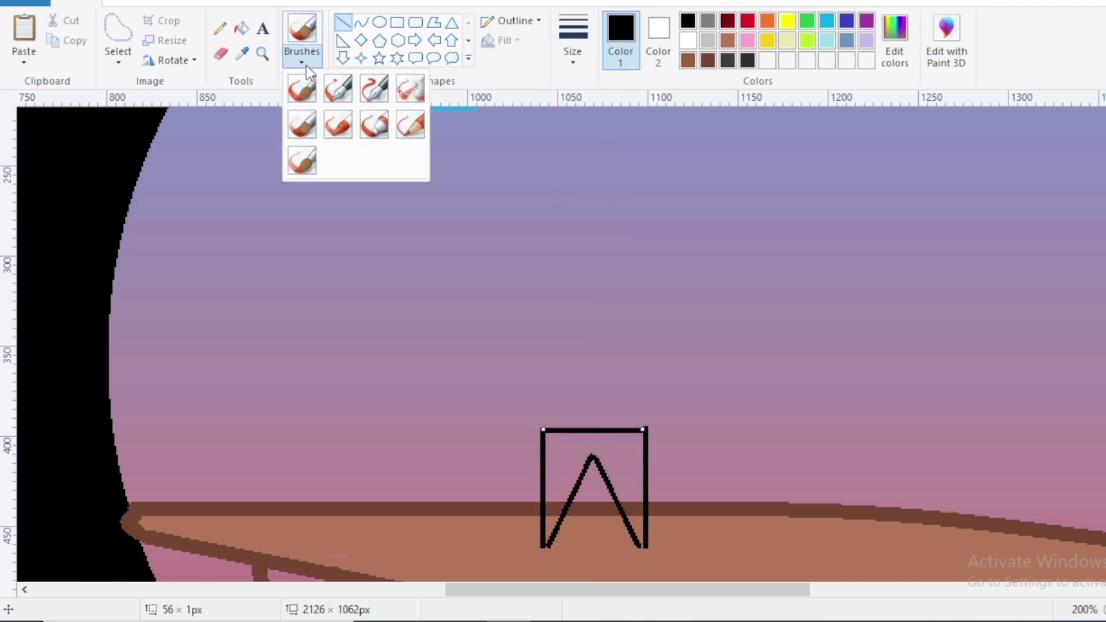
{"action": "left_click", "coordinate": [304, 92]}
{"action": "left_click", "coordinate": [688, 40]}
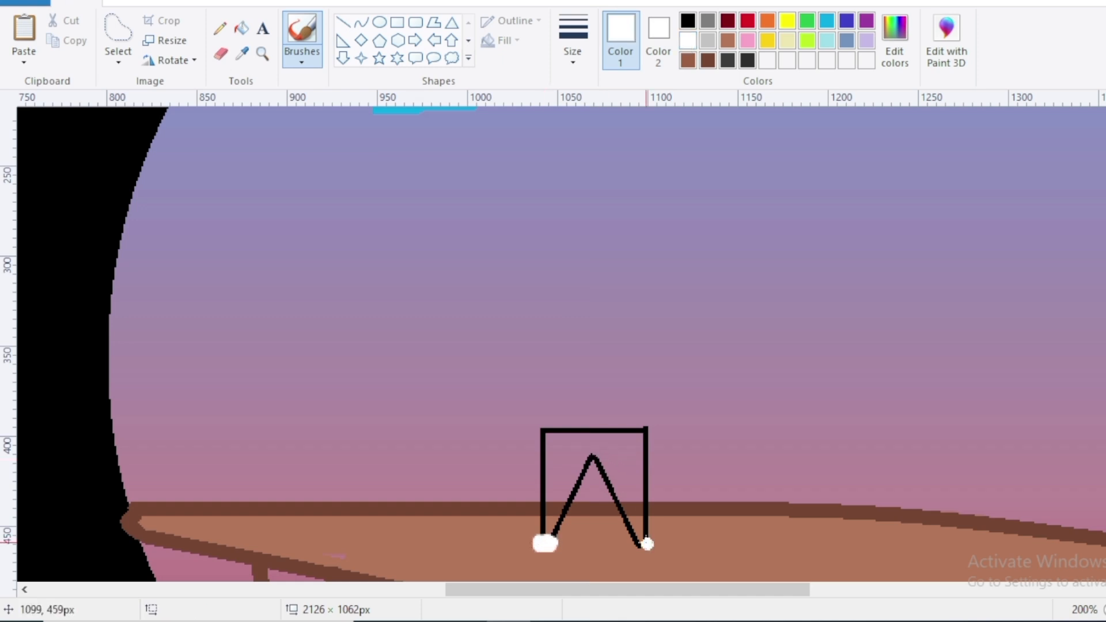
{"action": "left_click", "coordinate": [688, 22]}
{"action": "mouse_move", "coordinate": [547, 533]}
{"action": "left_mouse_down"}
{"action": "mouse_move", "coordinate": [593, 448]}
{"action": "mouse_move", "coordinate": [638, 449]}
{"action": "mouse_move", "coordinate": [545, 436]}
{"action": "mouse_move", "coordinate": [574, 432]}
{"action": "mouse_move", "coordinate": [562, 438]}
{"action": "mouse_move", "coordinate": [634, 466]}
{"action": "left_mouse_up"}
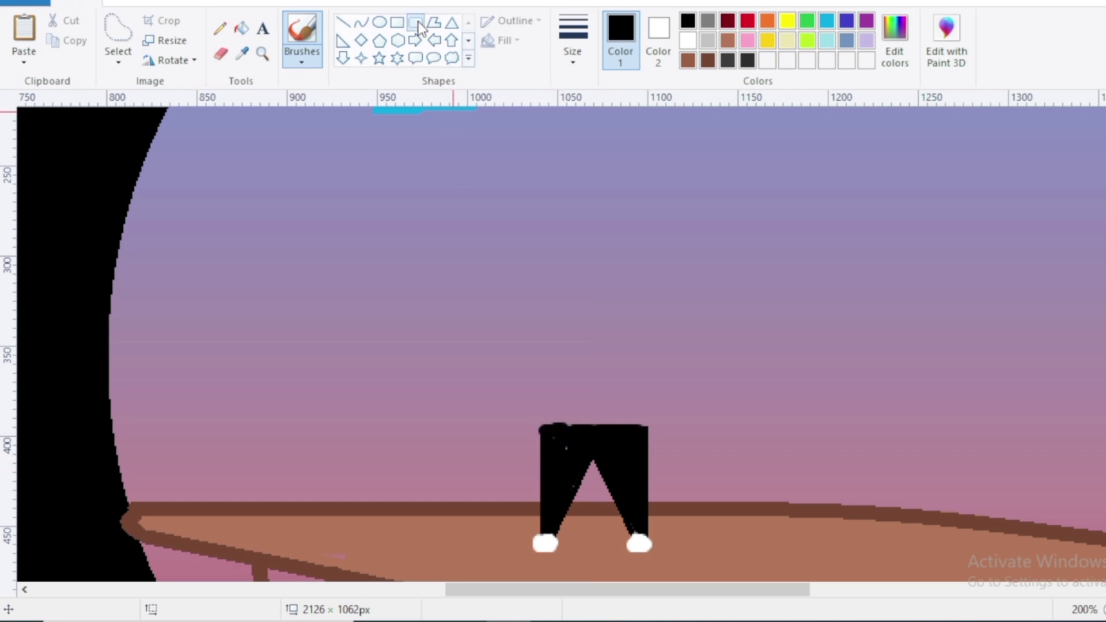
Draw a rounded rectangle torso about 59 × 68 px above the trousers, with no outline and a gold fill.
{"action": "left_click", "coordinate": [415, 23]}
{"action": "left_click_drag", "start_coordinate": [540, 311], "coordinate": [645, 432]}
{"action": "left_click", "coordinate": [513, 20]}
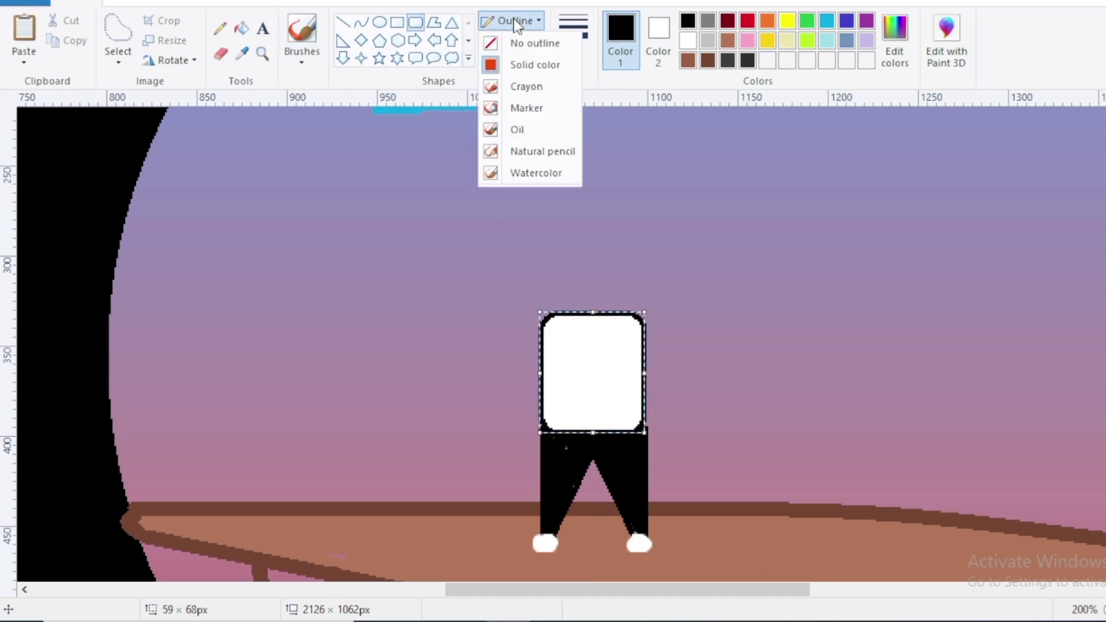
{"action": "left_click", "coordinate": [519, 42]}
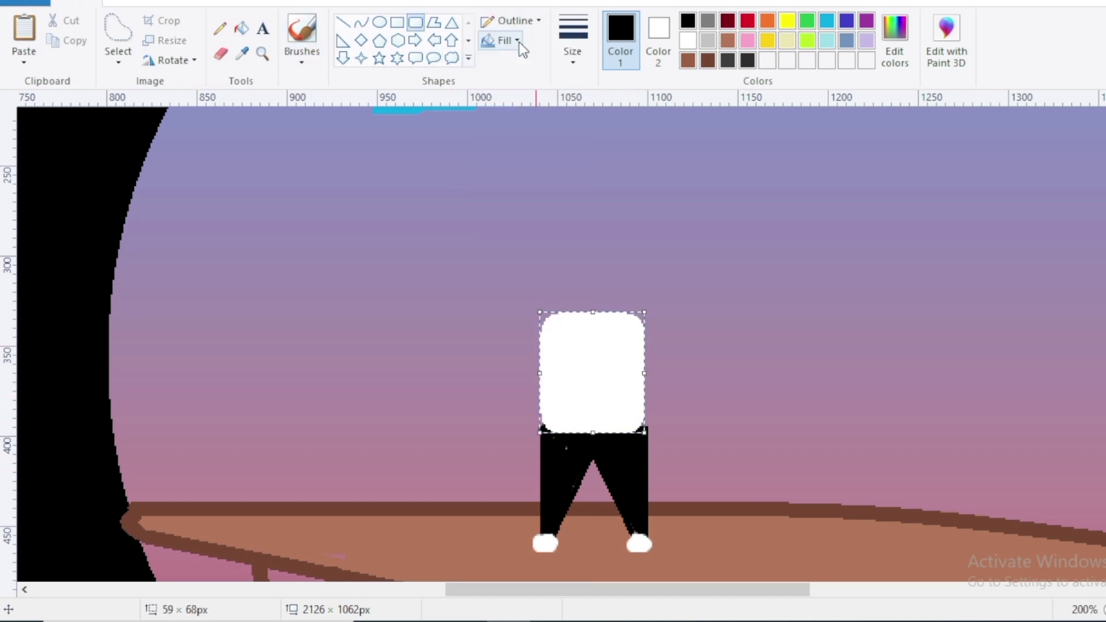
{"action": "left_click", "coordinate": [659, 31]}
{"action": "left_click", "coordinate": [766, 20]}
{"action": "left_click", "coordinate": [767, 40]}
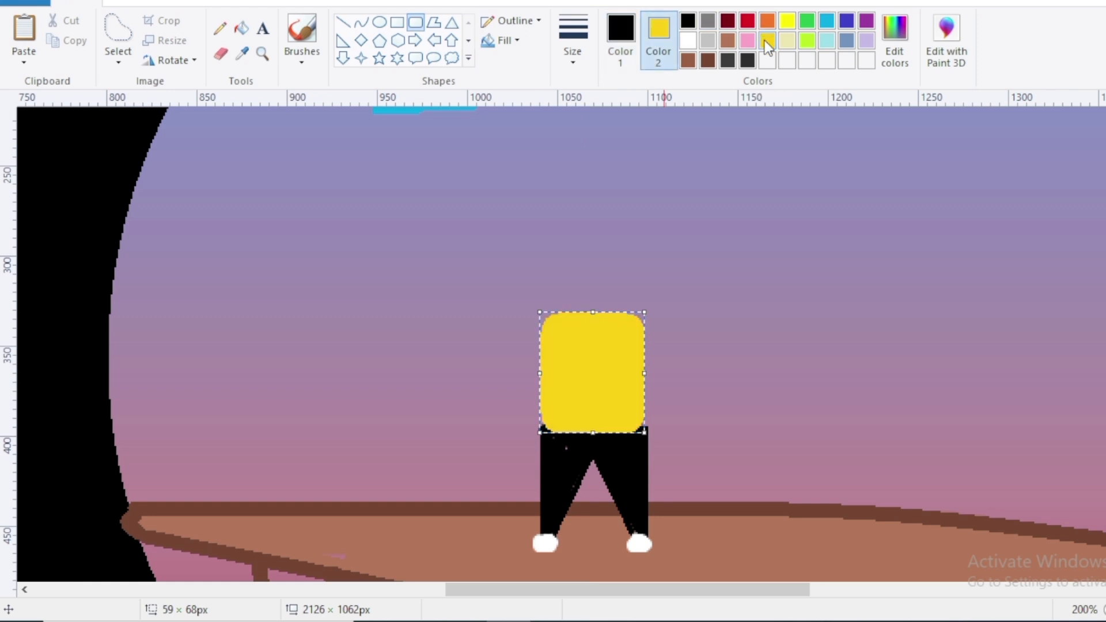
Brush gold along the shirt's lower edge to square off its rounded bottom corners over the trousers.
{"action": "left_click", "coordinate": [303, 64]}
{"action": "left_click", "coordinate": [305, 90]}
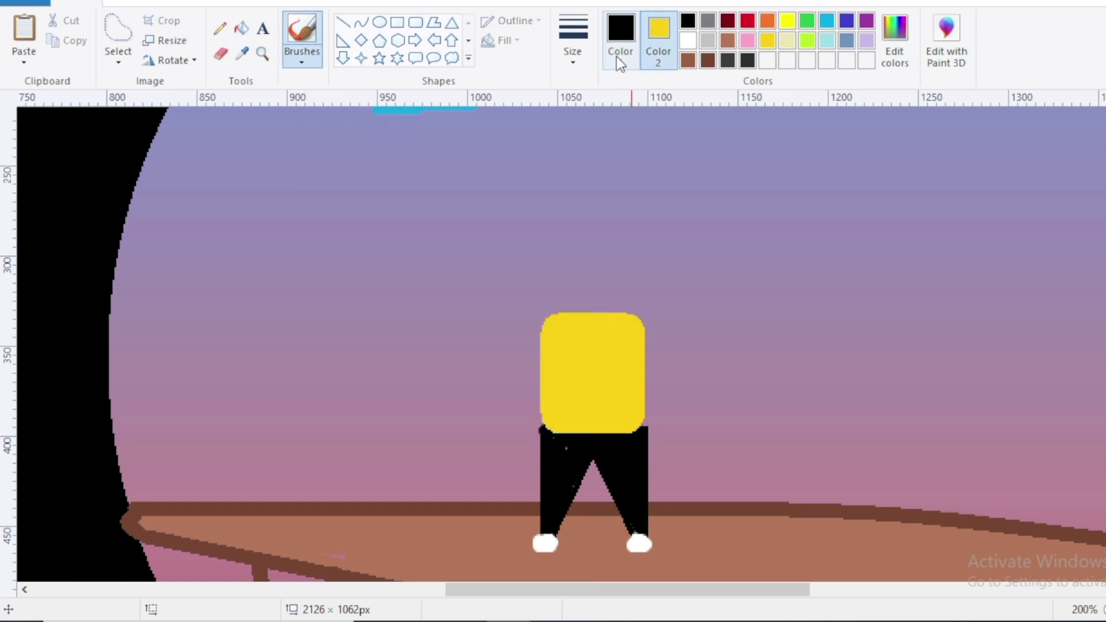
{"action": "left_click", "coordinate": [619, 38]}
{"action": "left_click", "coordinate": [767, 40]}
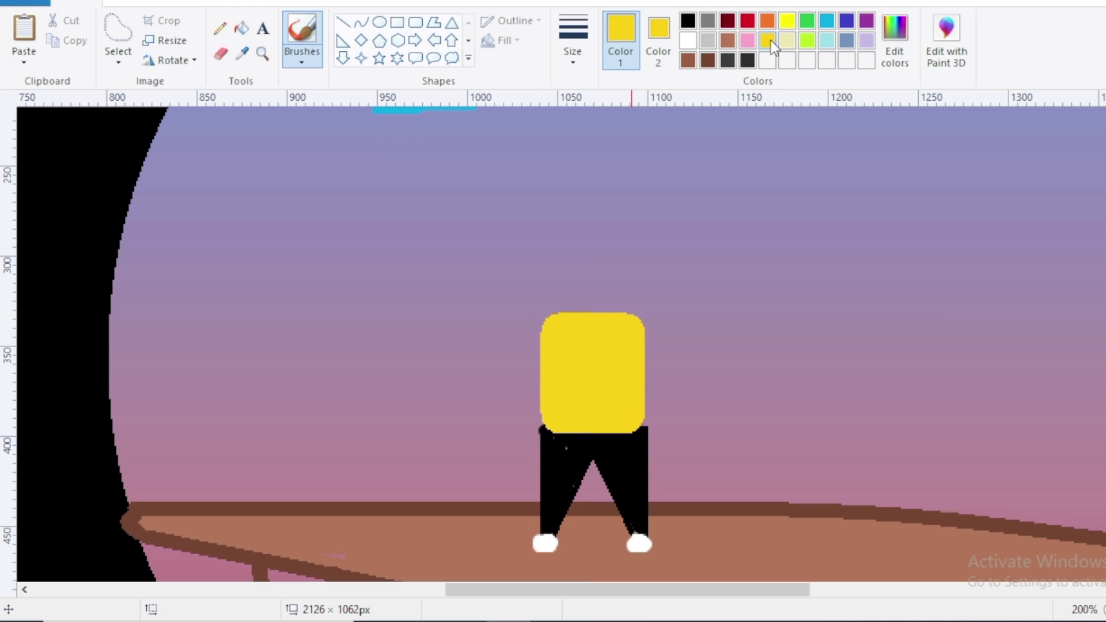
{"action": "left_click_drag", "start_coordinate": [541, 429], "coordinate": [603, 427]}
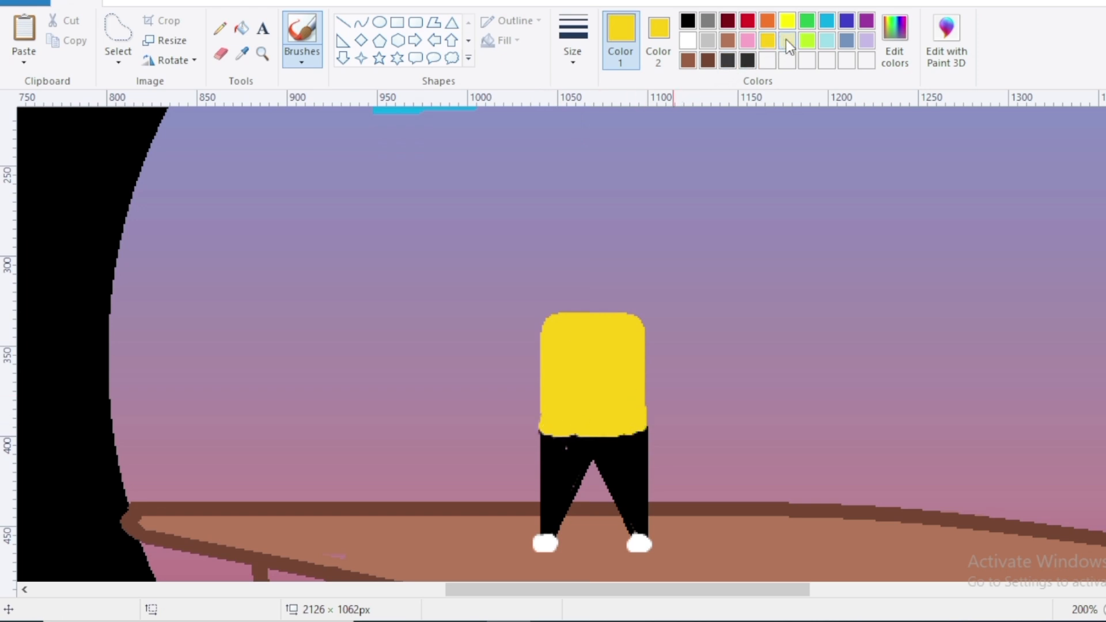
Brush two raised arms in light yellow from the shoulders and add a small rounded hand at each end.
{"action": "left_click", "coordinate": [787, 40]}
{"action": "left_click_drag", "start_coordinate": [459, 271], "coordinate": [556, 328]}
{"action": "left_click_drag", "start_coordinate": [738, 269], "coordinate": [623, 328]}
{"action": "left_click_drag", "start_coordinate": [456, 271], "coordinate": [447, 260]}
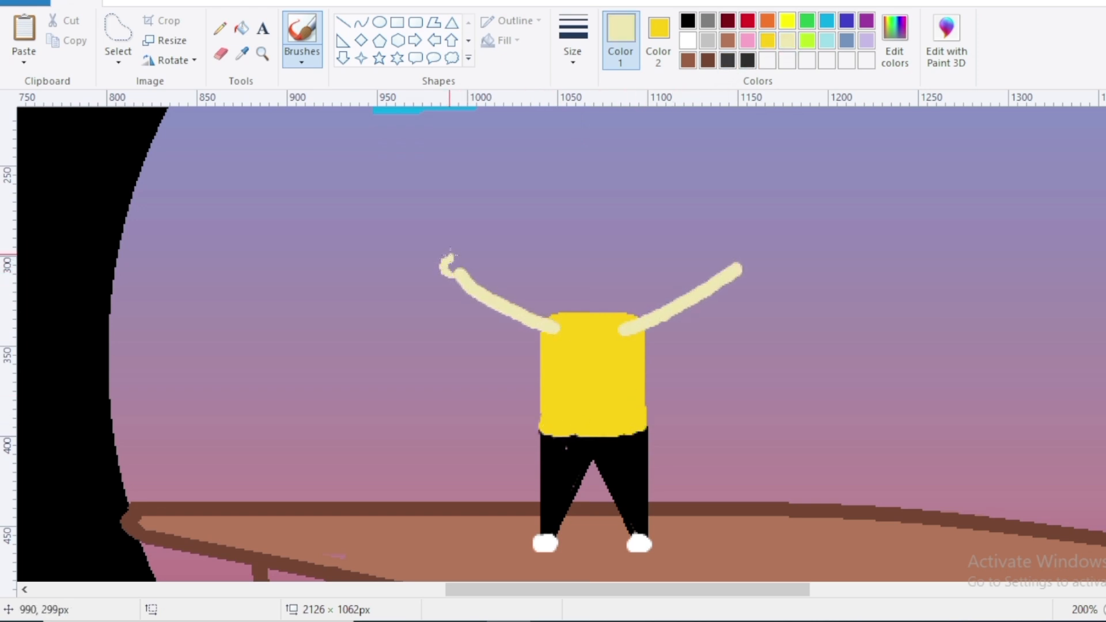
{"action": "left_click_drag", "start_coordinate": [741, 266], "coordinate": [756, 260]}
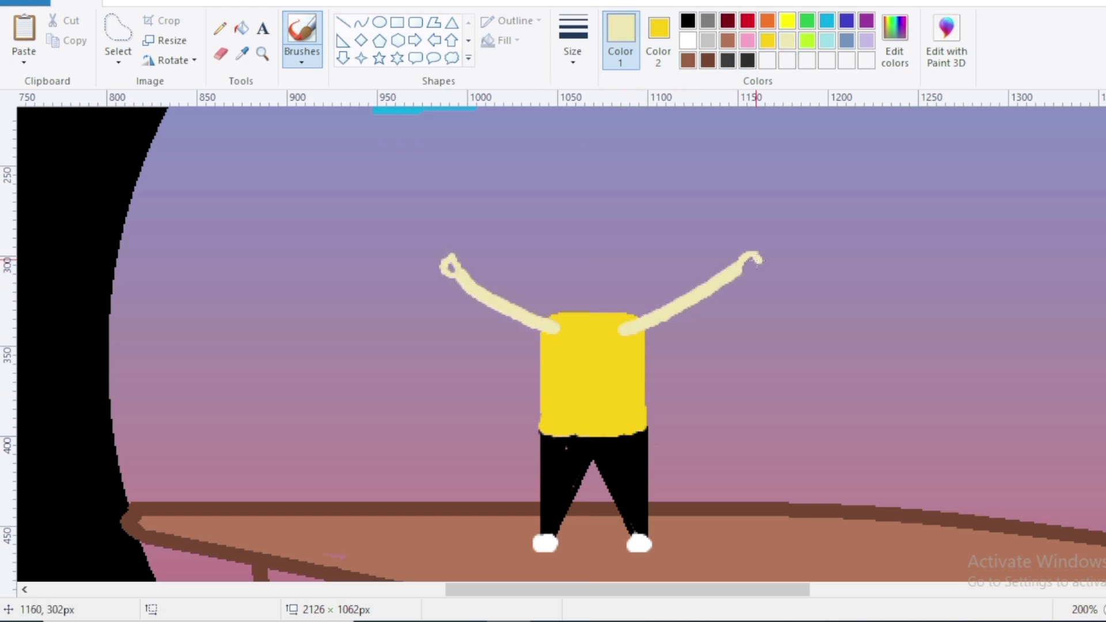
Paint gold sleeves over both shoulders and add a short light yellow neck above the shirt.
{"action": "left_click", "coordinate": [768, 40]}
{"action": "left_click_drag", "start_coordinate": [526, 315], "coordinate": [551, 320]}
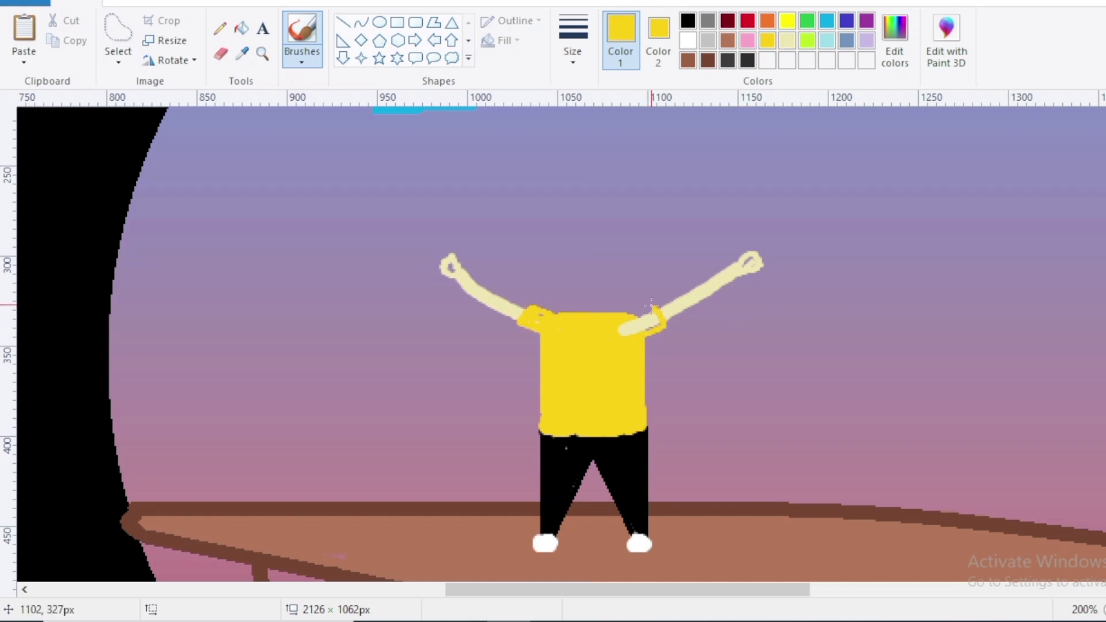
{"action": "key", "text": "ctrl+z"}
Draw a black filled ellipse over the neck as the figure's head.
{"action": "left_click", "coordinate": [665, 35]}
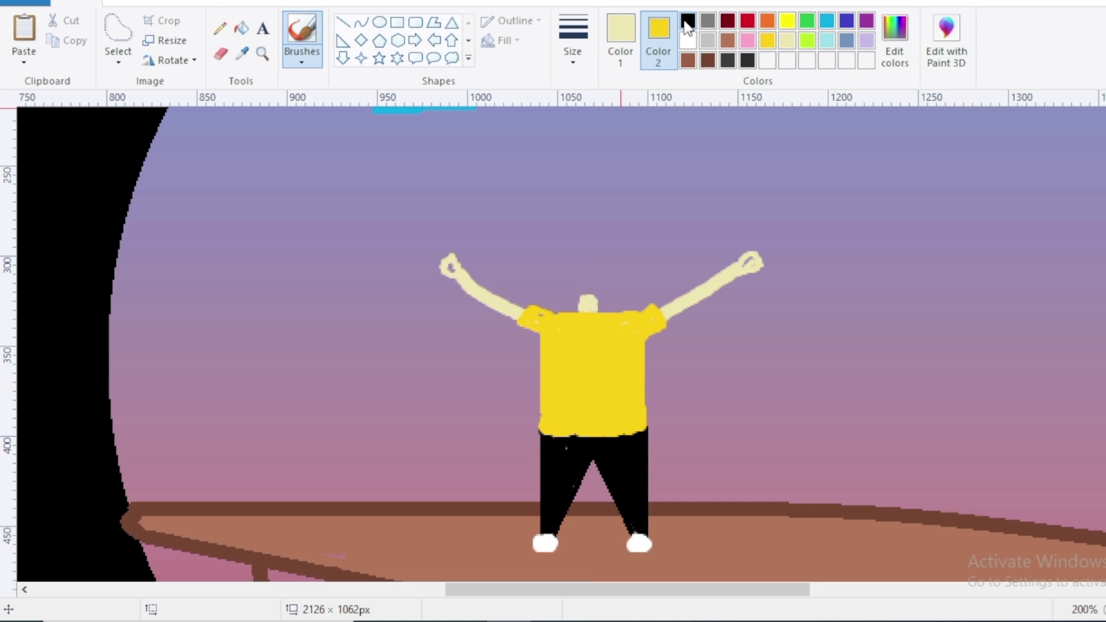
{"action": "left_click", "coordinate": [687, 22]}
{"action": "left_click", "coordinate": [379, 22]}
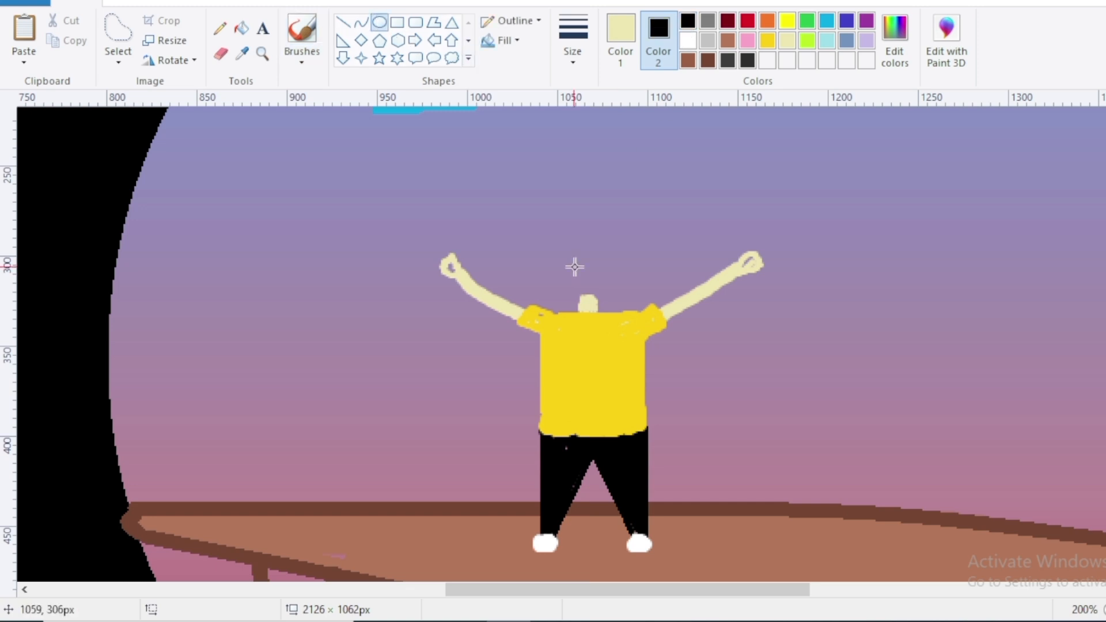
{"action": "left_click_drag", "start_coordinate": [576, 268], "coordinate": [605, 314]}
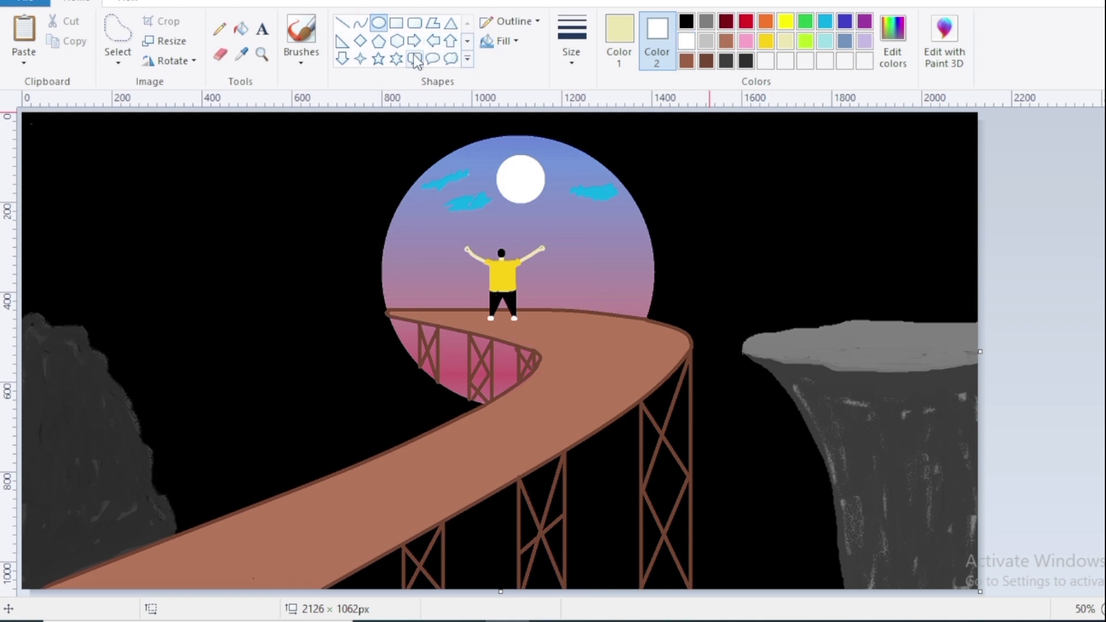
Scatter small white five-point stars of varying sizes across the black sky on both sides of the moon.
{"action": "left_click", "coordinate": [378, 58]}
{"action": "left_click_drag", "start_coordinate": [133, 144], "coordinate": [139, 153]}
{"action": "left_click_drag", "start_coordinate": [225, 143], "coordinate": [231, 152]}
{"action": "left_click_drag", "start_coordinate": [223, 202], "coordinate": [229, 210]}
{"action": "left_click_drag", "start_coordinate": [107, 193], "coordinate": [113, 201]}
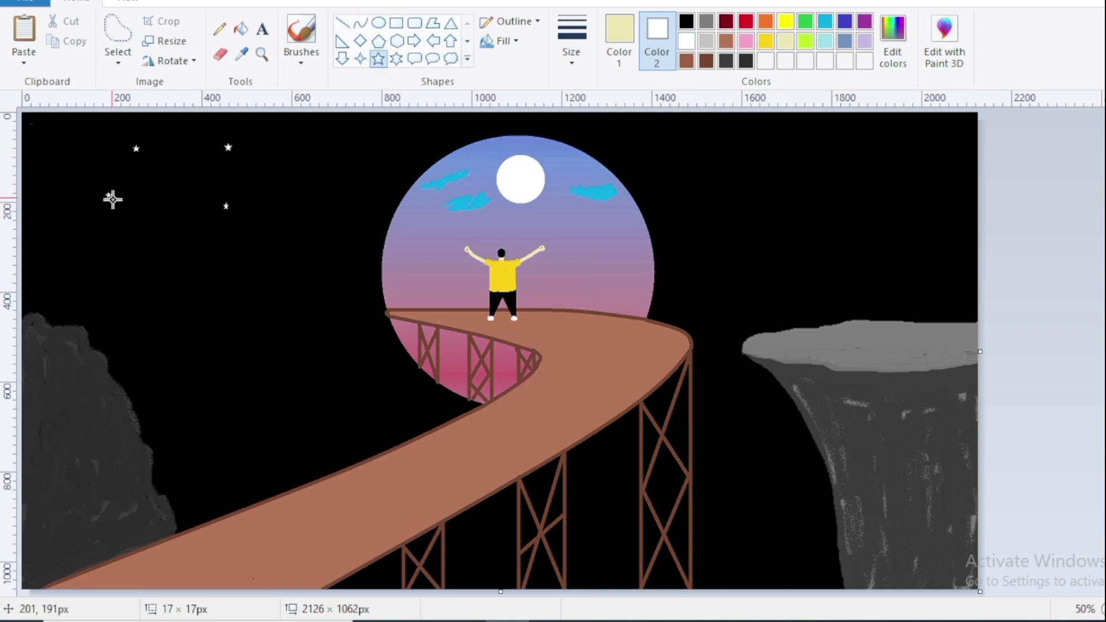
{"action": "left_click_drag", "start_coordinate": [340, 149], "coordinate": [346, 157]}
{"action": "left_click_drag", "start_coordinate": [740, 184], "coordinate": [747, 191]}
{"action": "left_click_drag", "start_coordinate": [842, 160], "coordinate": [848, 167]}
{"action": "left_click_drag", "start_coordinate": [844, 213], "coordinate": [851, 221]}
{"action": "left_click_drag", "start_coordinate": [715, 287], "coordinate": [720, 293]}
{"action": "left_click_drag", "start_coordinate": [287, 406], "coordinate": [293, 413]}
{"action": "left_click_drag", "start_coordinate": [223, 345], "coordinate": [228, 350]}
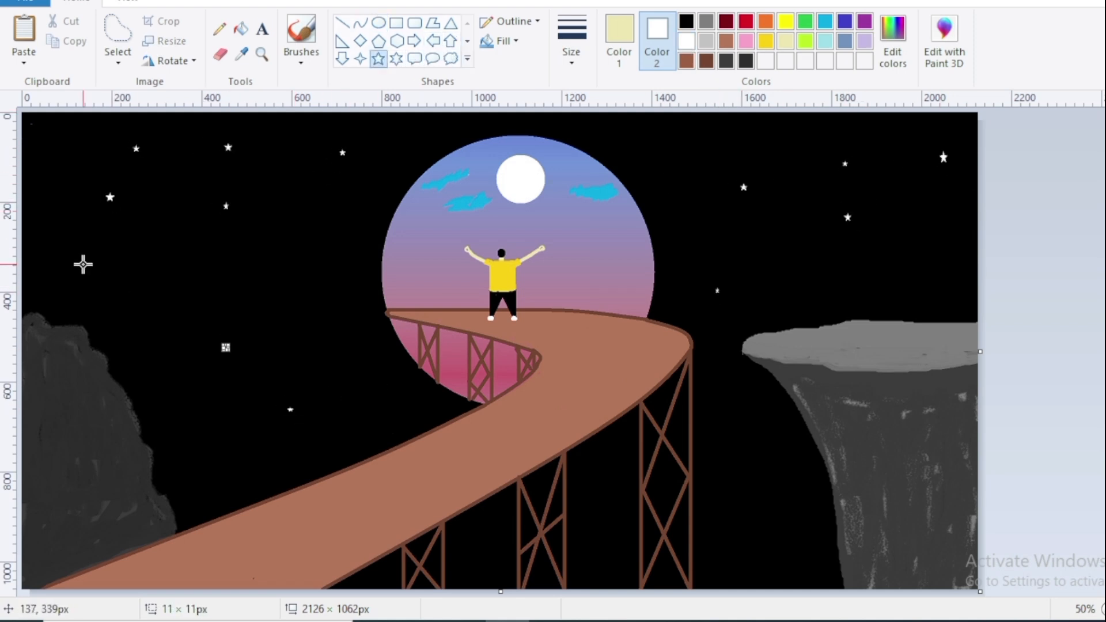
{"action": "left_click_drag", "start_coordinate": [84, 264], "coordinate": [93, 273]}
{"action": "left_click_drag", "start_coordinate": [287, 243], "coordinate": [299, 255]}
{"action": "left_click_drag", "start_coordinate": [340, 365], "coordinate": [349, 374]}
Dot tiny white Pencil points between the stars in the black sky.
{"action": "left_click", "coordinate": [223, 33]}
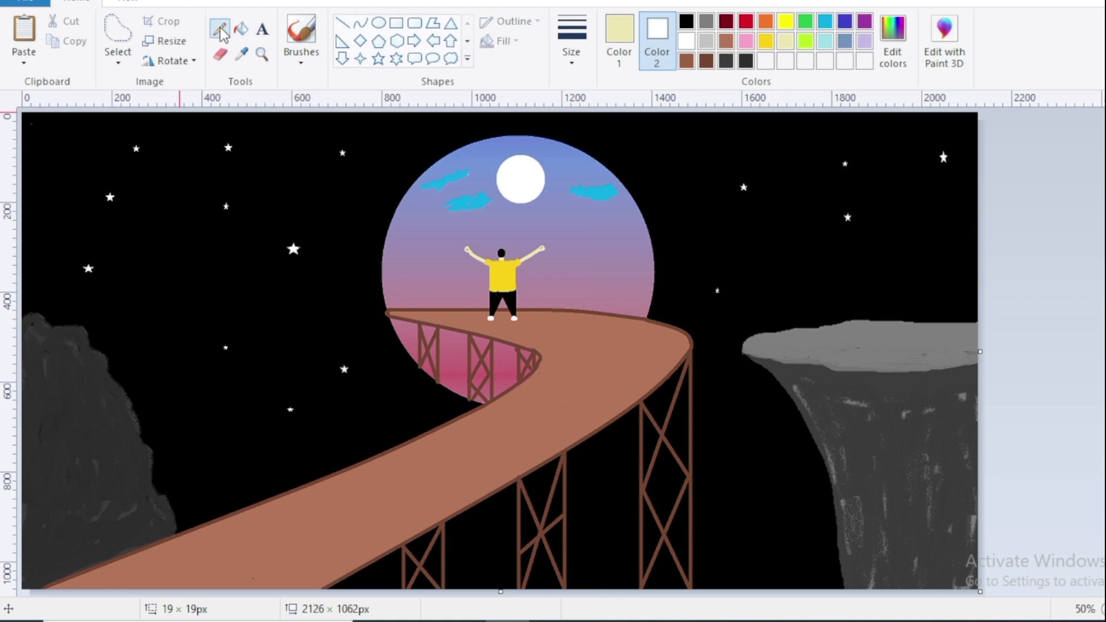
{"action": "left_click", "coordinate": [619, 38]}
{"action": "left_click", "coordinate": [686, 41]}
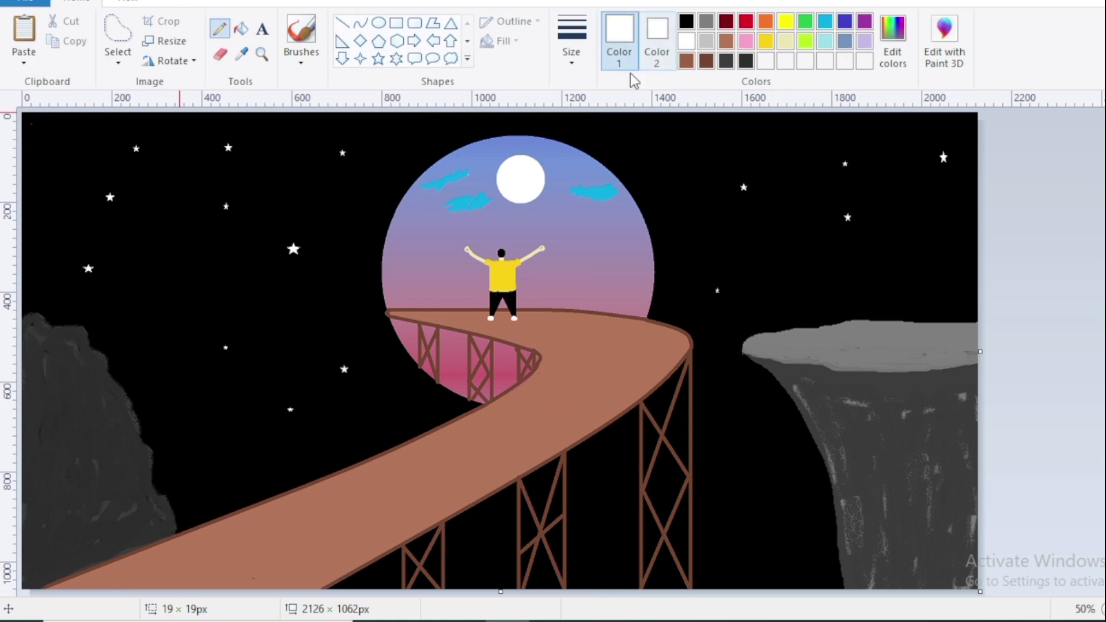
{"action": "left_click", "coordinate": [169, 193]}
{"action": "left_click", "coordinate": [172, 282]}
{"action": "left_click", "coordinate": [286, 174]}
{"action": "left_click", "coordinate": [311, 200]}
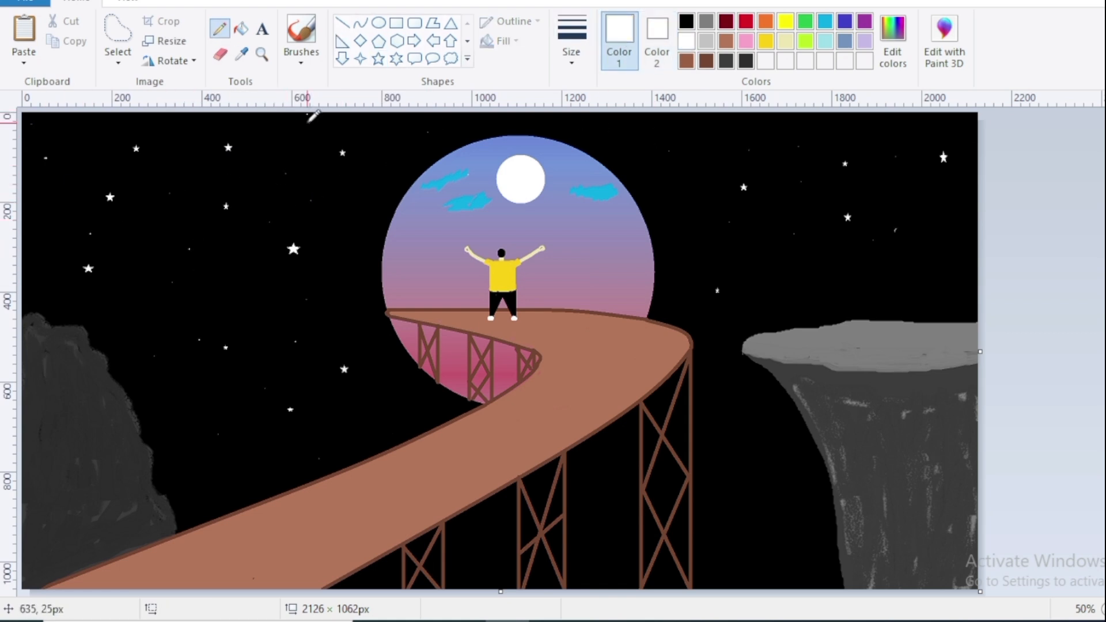